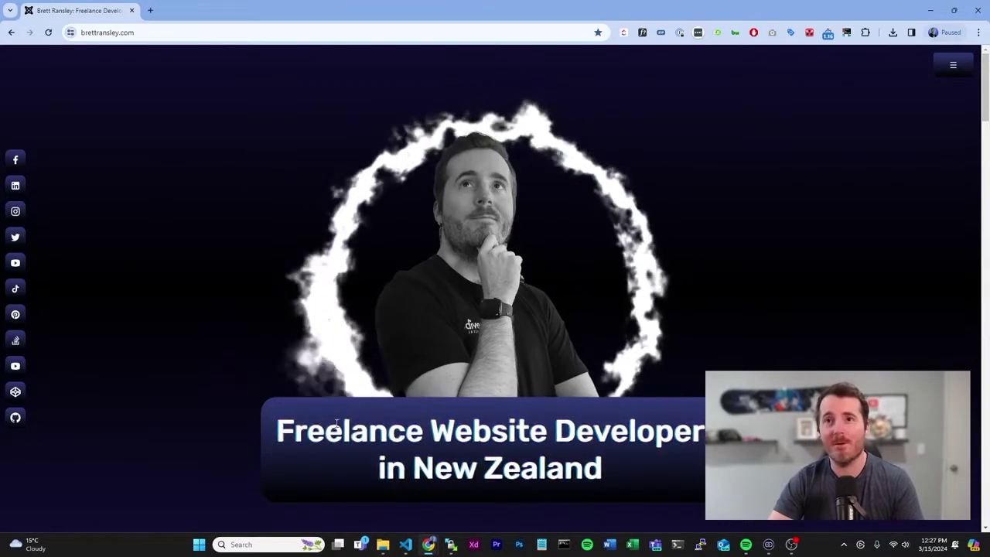
# Scroll down through the Joomla administrator Home Dashboard
pyautogui.scroll(-5, 540, 258)
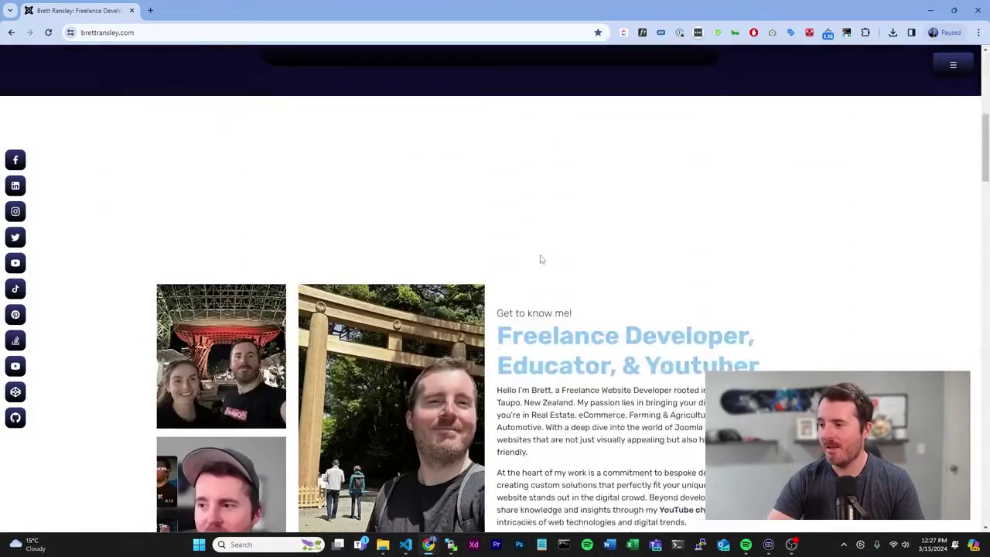
pyautogui.scroll(-6, 542, 259)
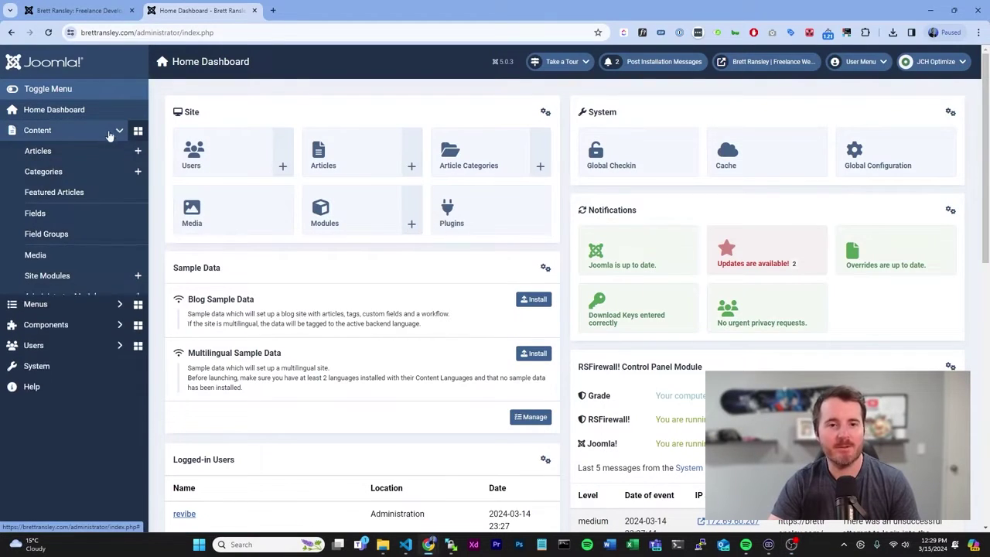
# Create an article titled 'Members' with body text 'Members Contents section' and save it
pyautogui.click(52, 153)
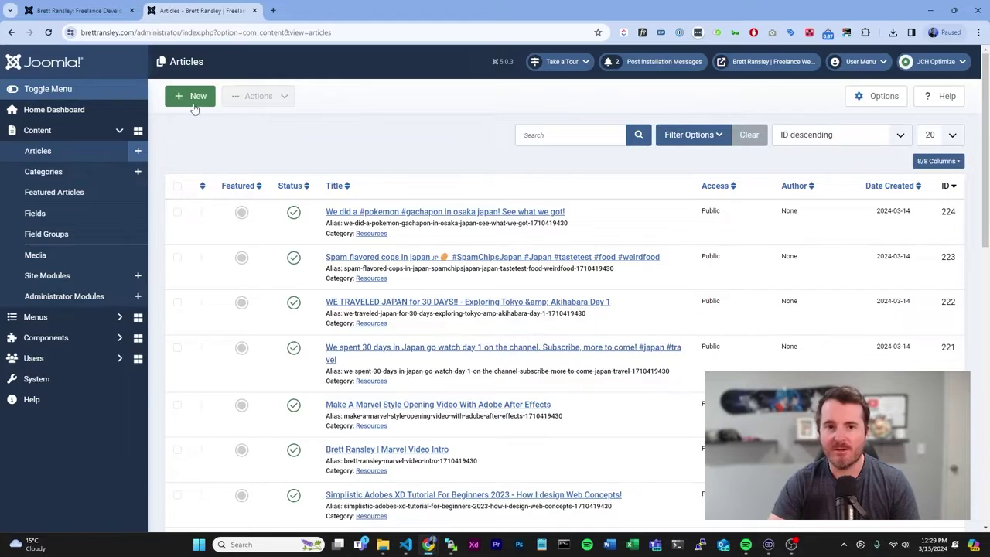
pyautogui.click(284, 157)
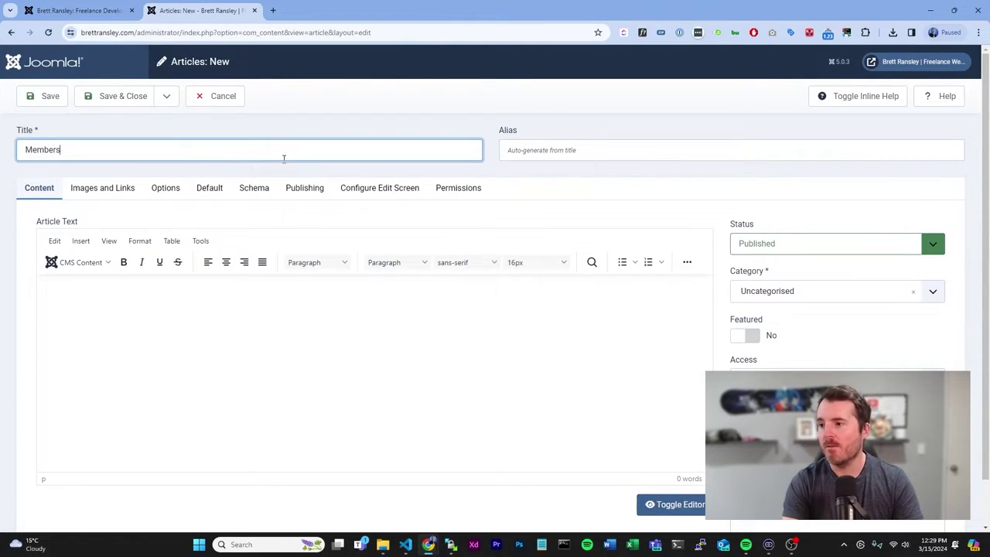
pyautogui.press('Tab')
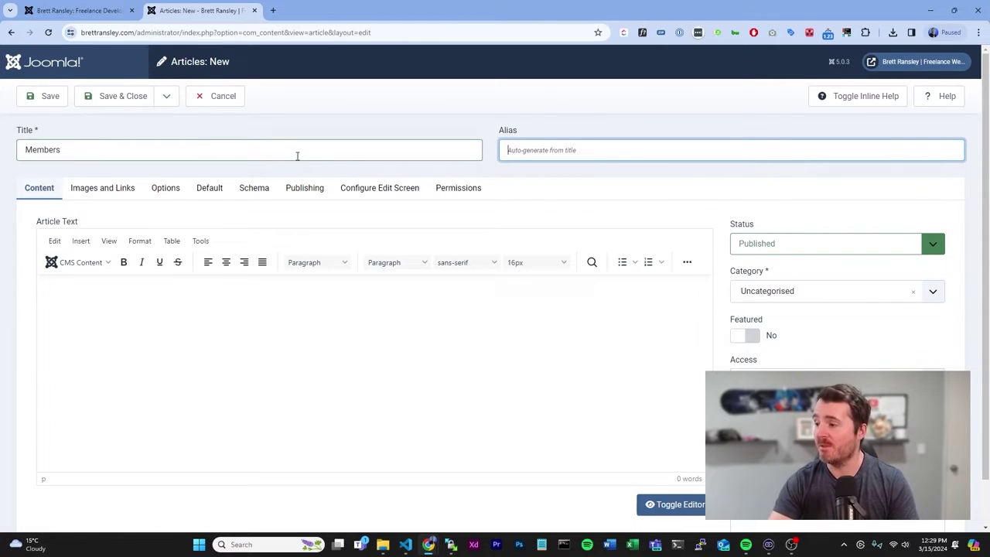
pyautogui.click(171, 384)
pyautogui.write('Members Contents section')
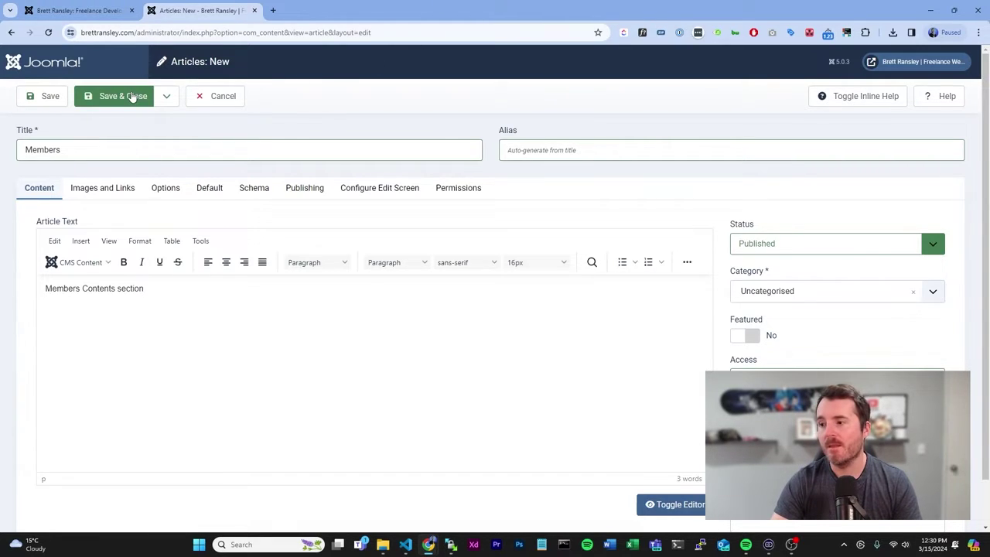
pyautogui.click(133, 96)
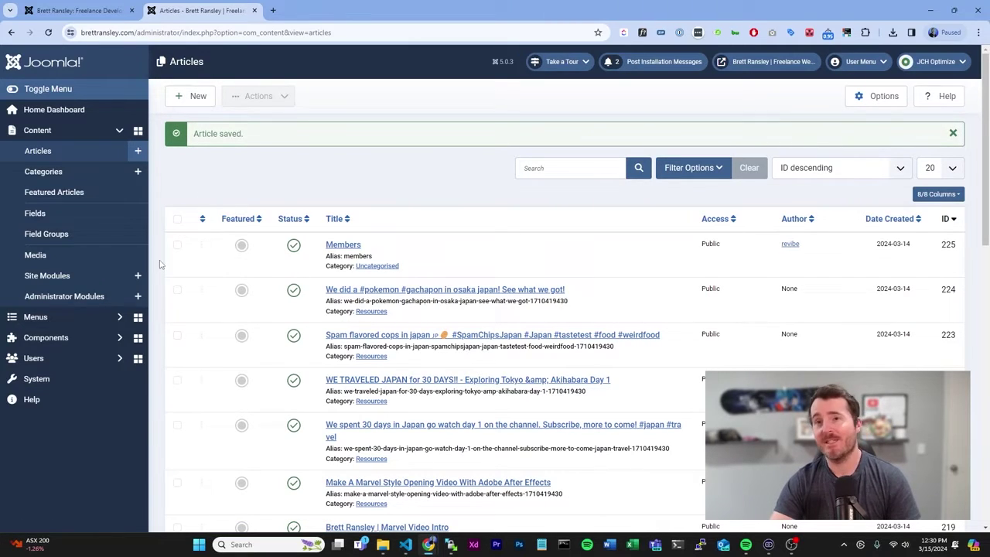
# Open the Main Menu items list and compare it with the live site's hamburger navigation links
pyautogui.click(91, 319)
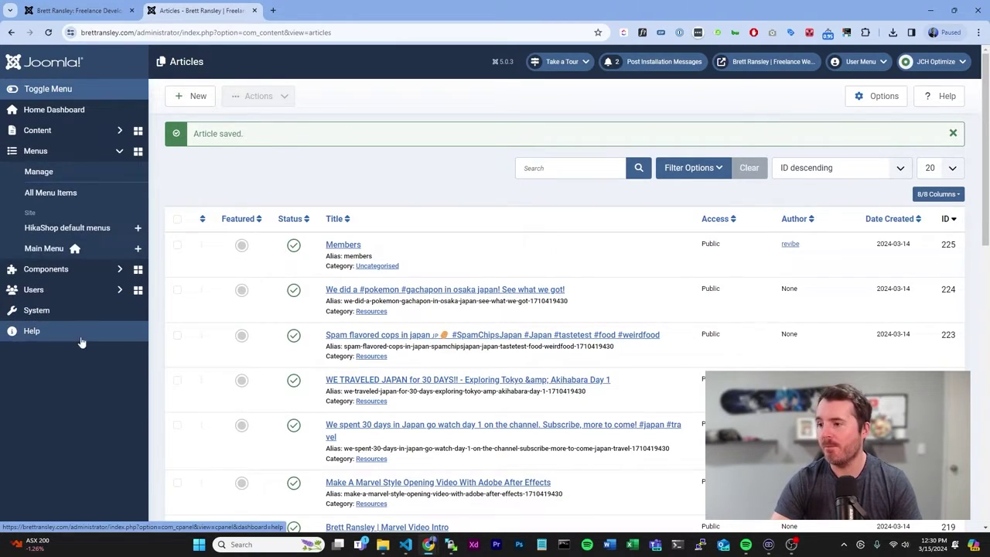
pyautogui.click(43, 248)
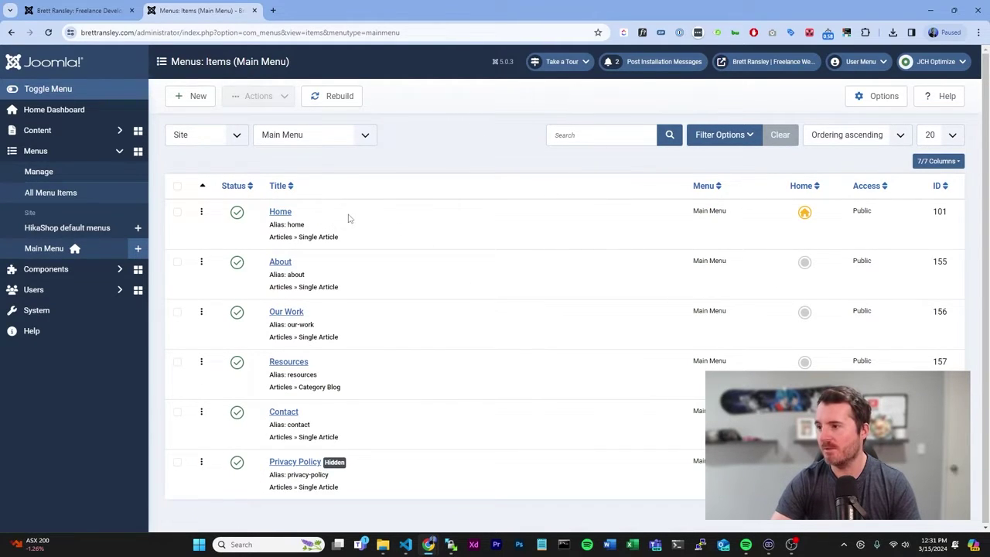
pyautogui.click(114, 14)
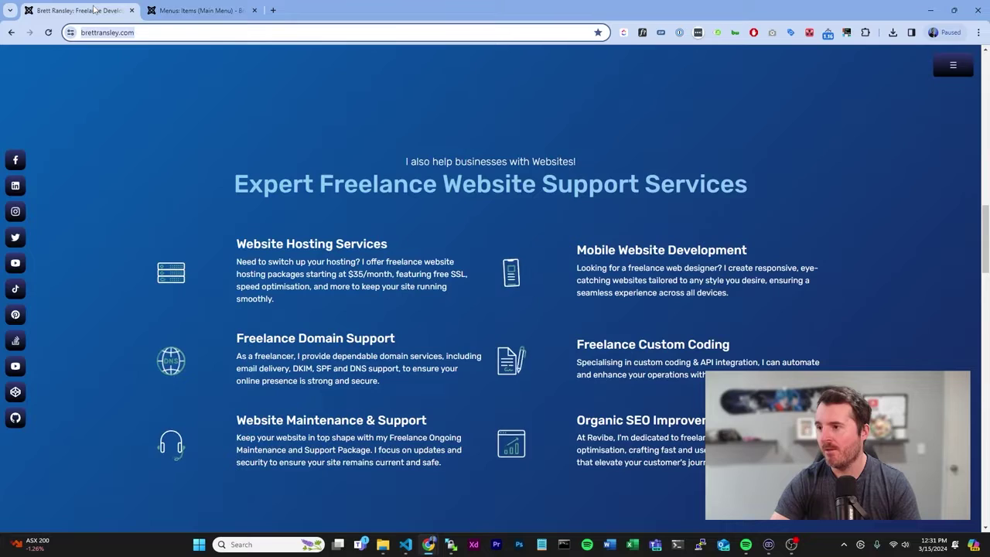
pyautogui.click(953, 65)
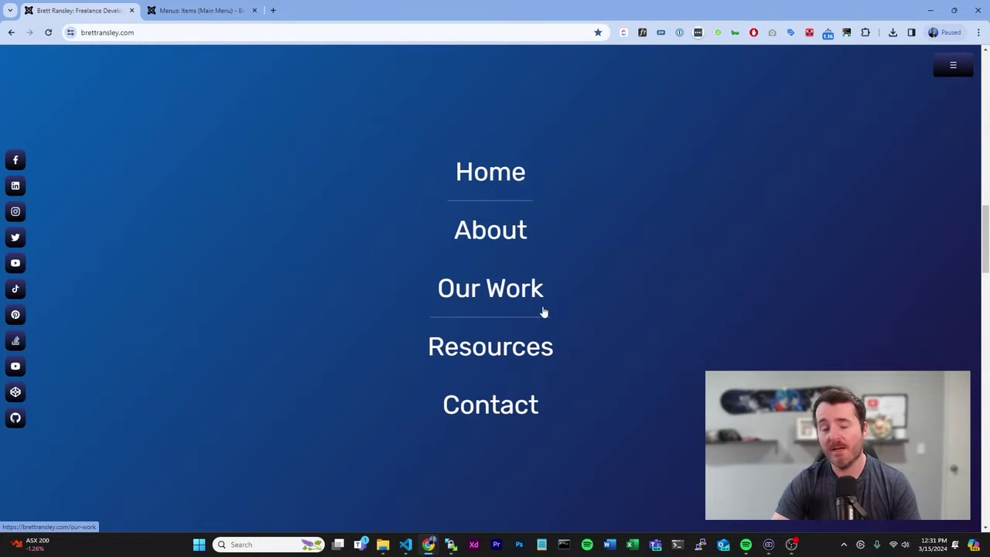
pyautogui.click(200, 11)
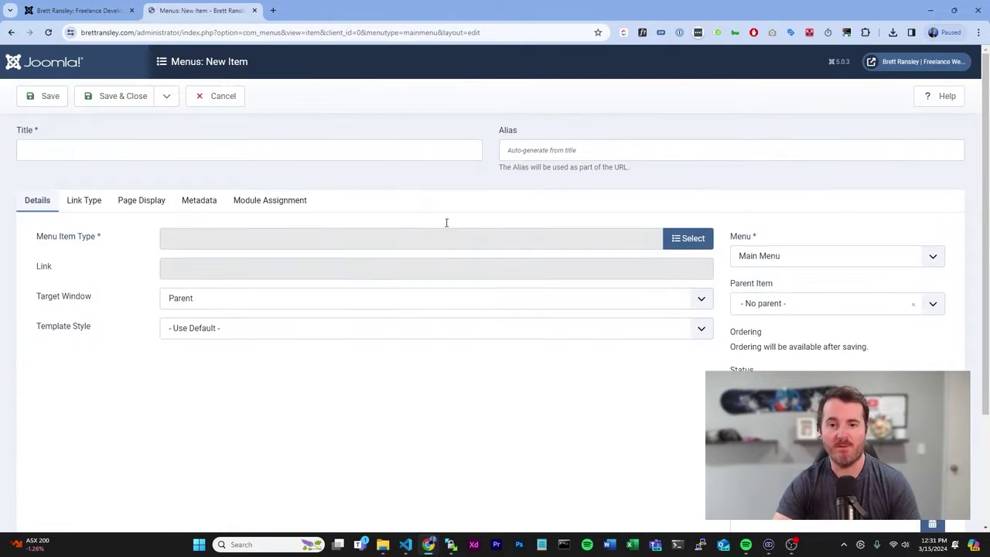
# Title a new menu item 'Members' as a Single Article linked to the Members article
pyautogui.click(272, 153)
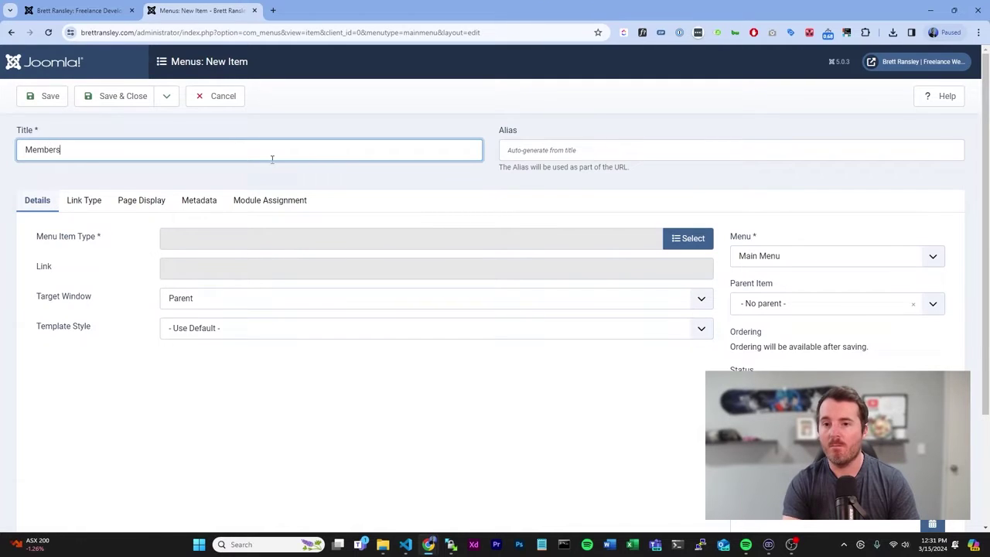
pyautogui.press('Tab')
pyautogui.click(199, 200)
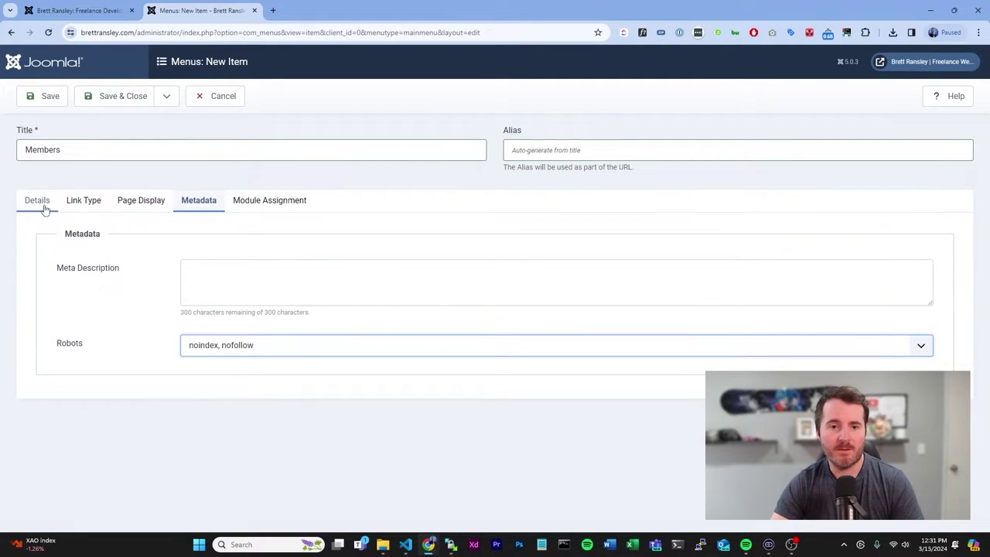
pyautogui.click(44, 206)
pyautogui.click(685, 238)
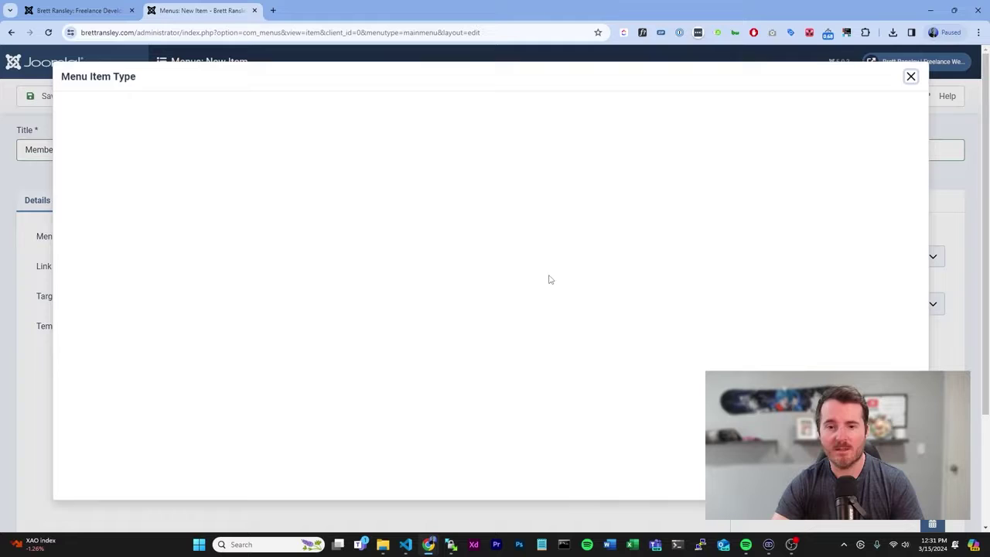
pyautogui.click(88, 123)
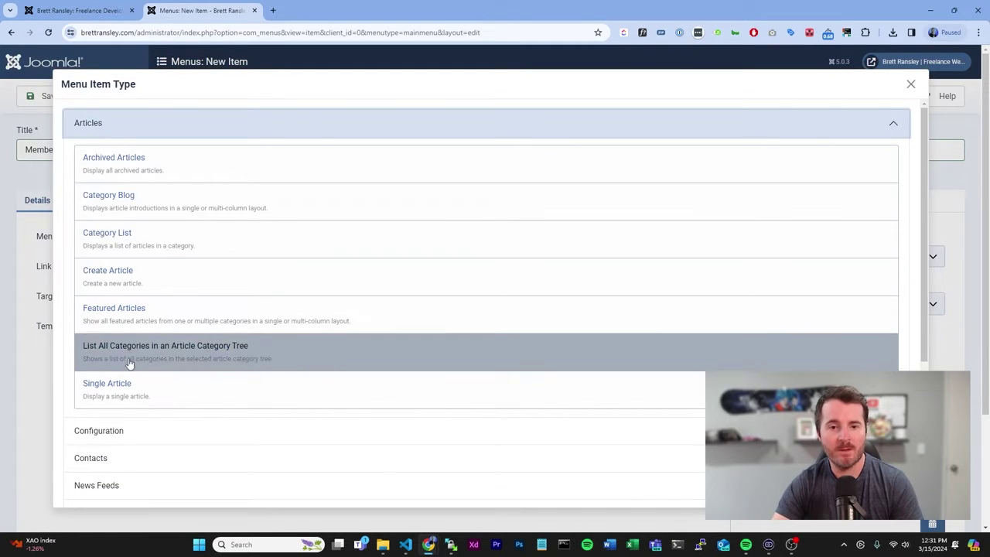
pyautogui.click(112, 390)
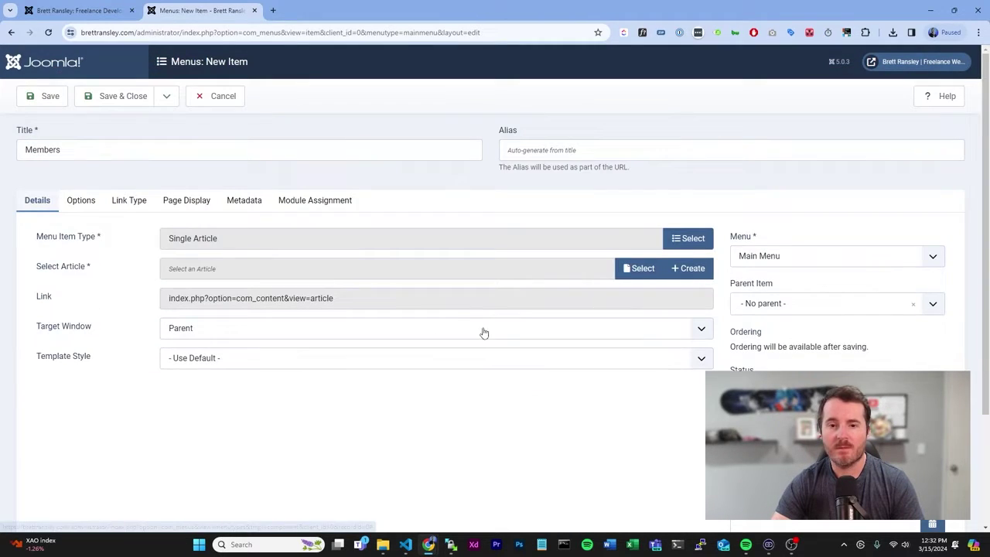
pyautogui.click(639, 268)
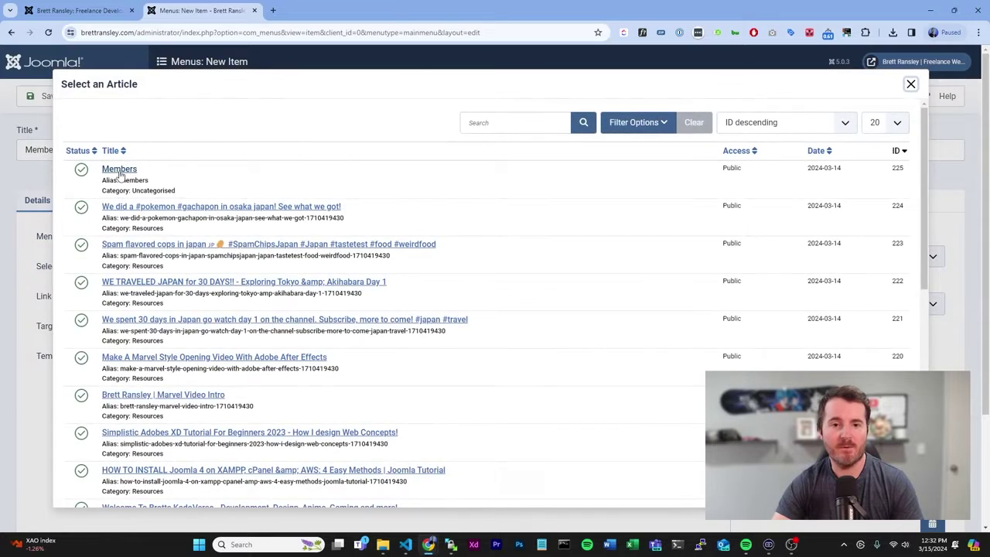
pyautogui.click(119, 169)
# Set the Members menu item's Access to Registered and save it
pyautogui.scroll(-2, 821, 341)
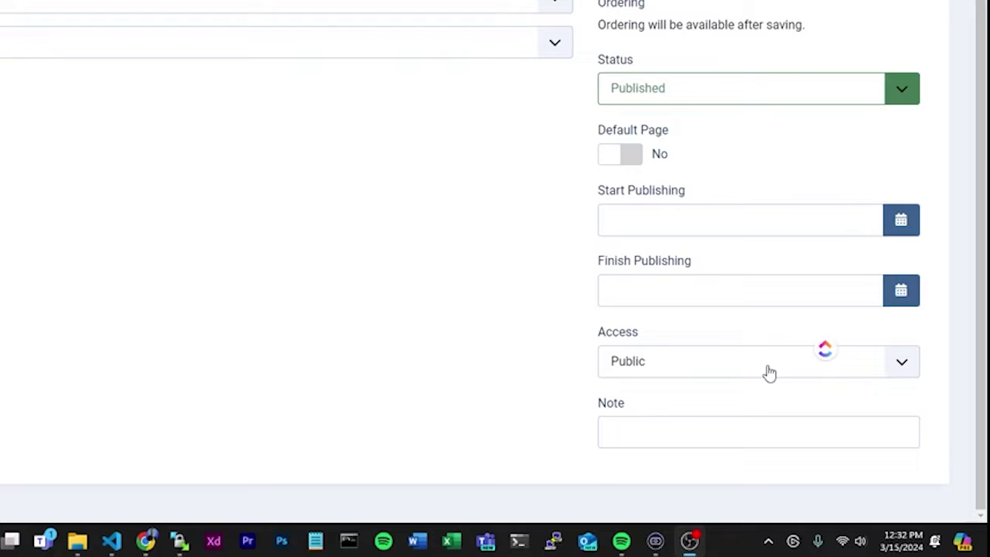
pyautogui.click(769, 374)
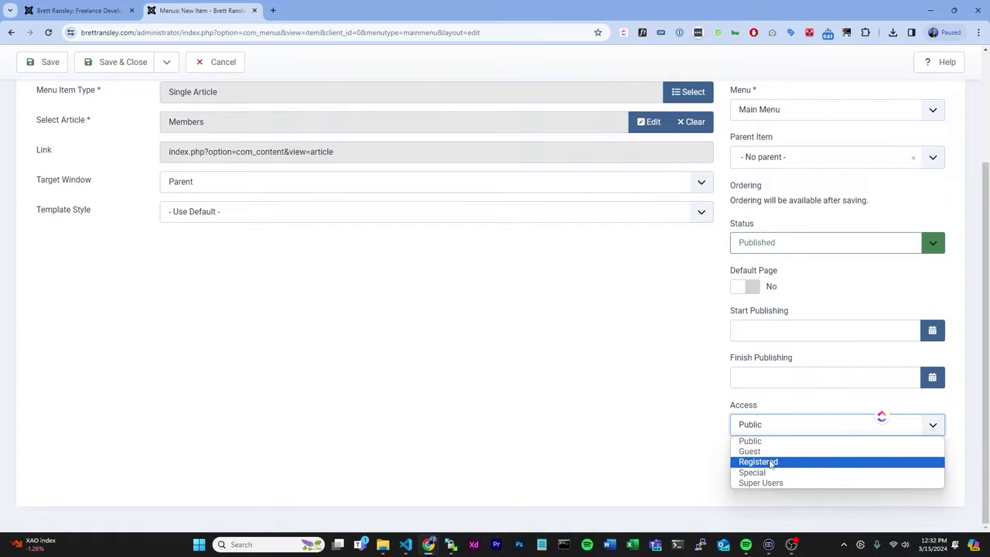
pyautogui.click(758, 462)
pyautogui.scroll(2, 547, 387)
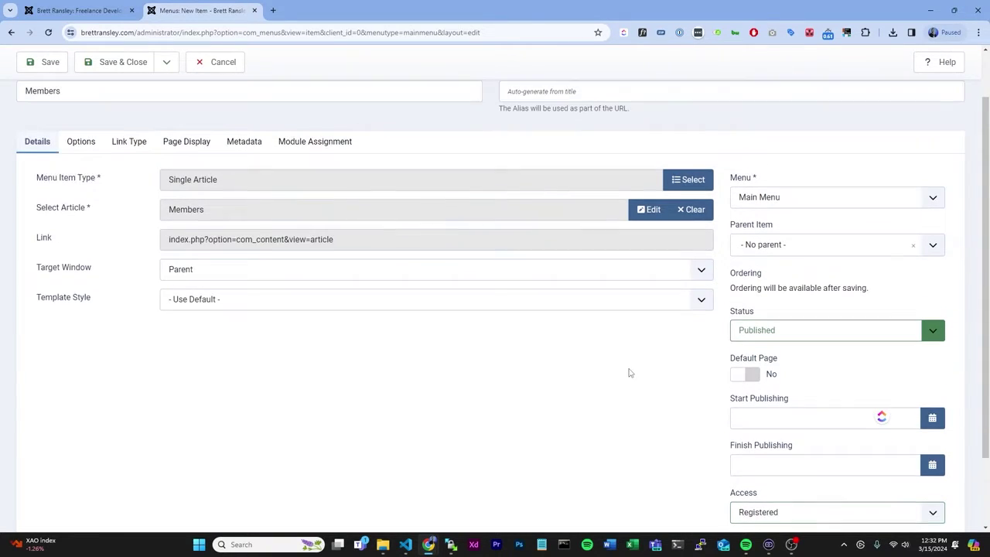
pyautogui.scroll(1, 219, 200)
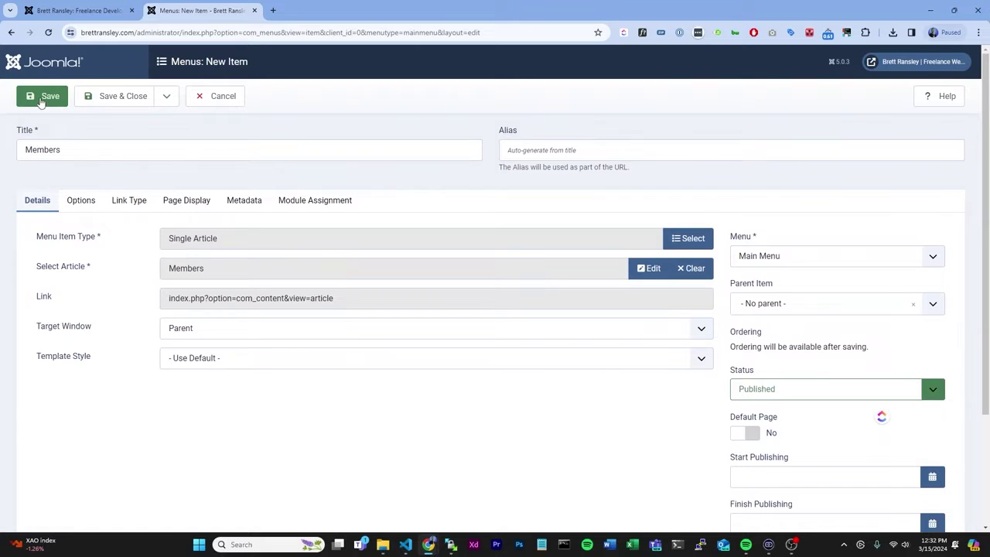
pyautogui.click(42, 100)
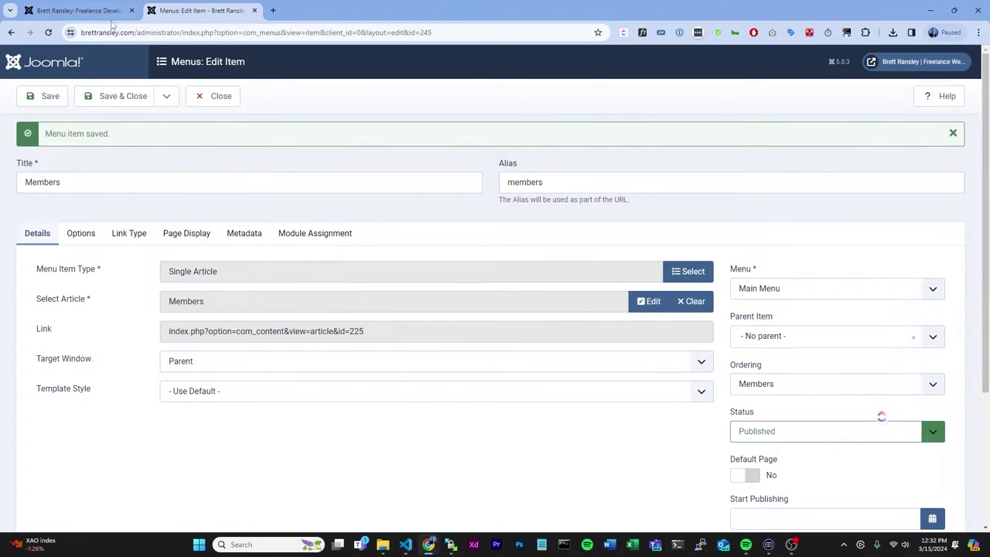
pyautogui.click(77, 10)
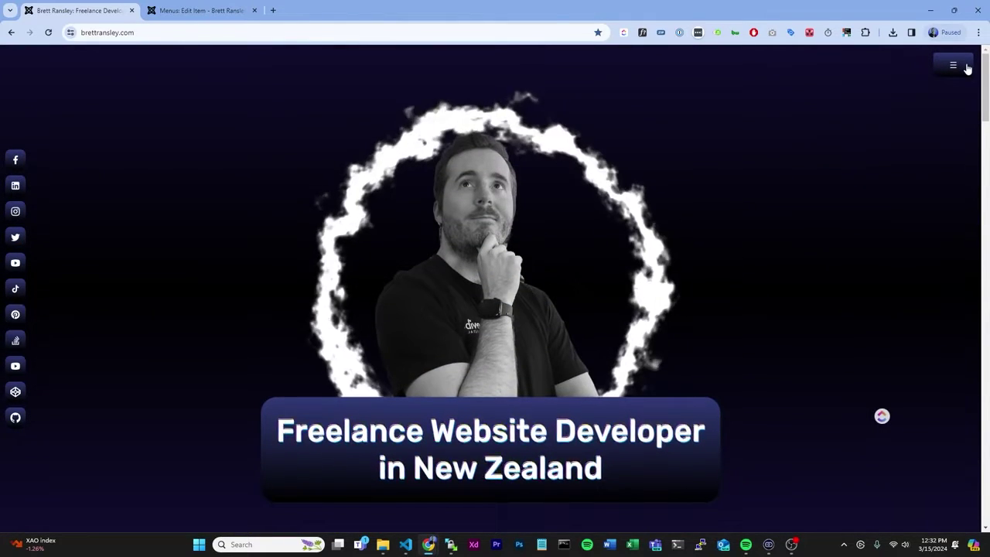
pyautogui.click(966, 68)
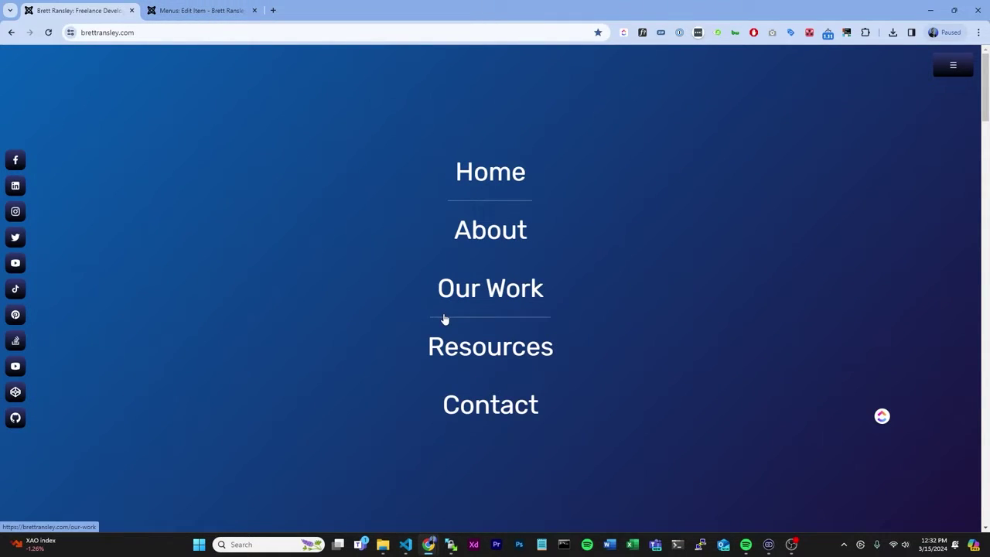
pyautogui.click(213, 11)
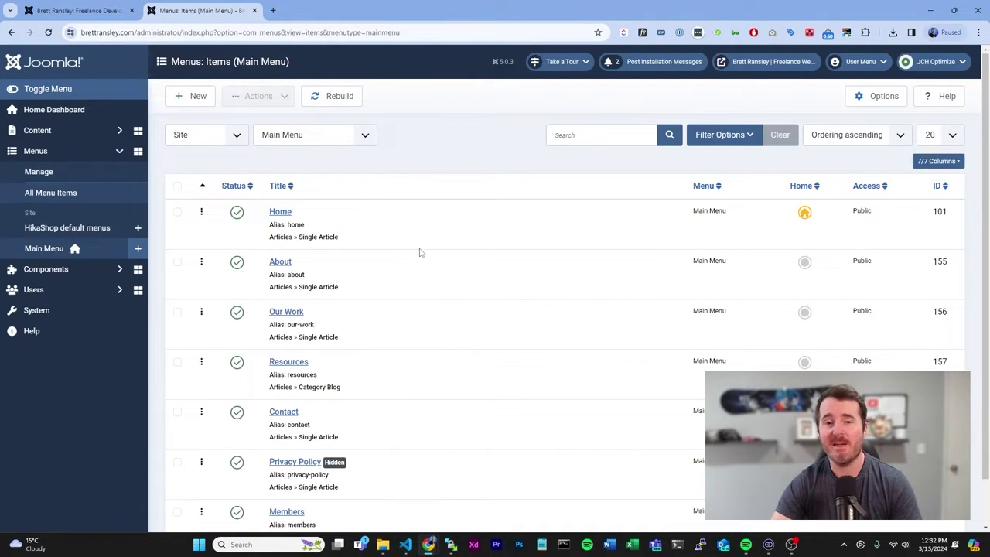
# Start a new Main Menu item of type Users > Login Form
pyautogui.click(195, 99)
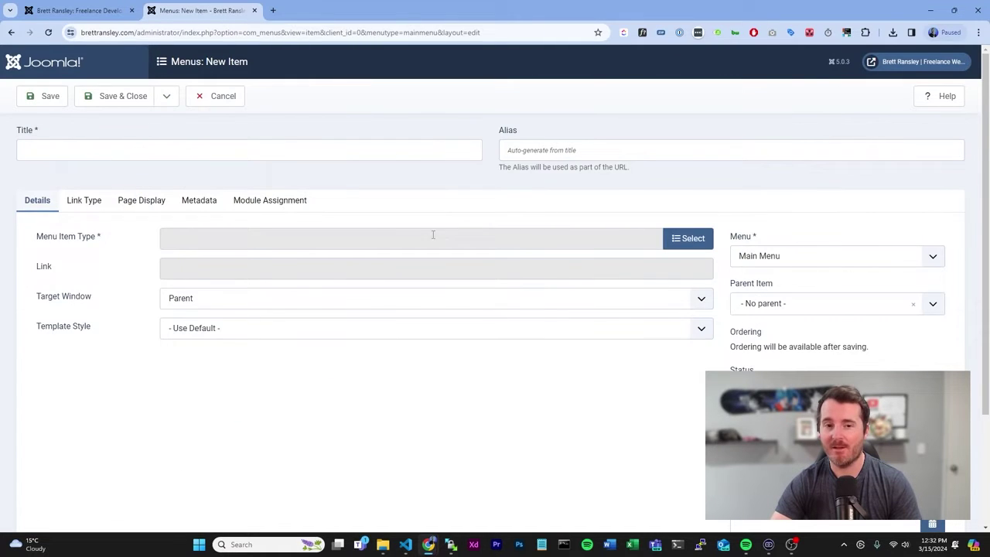
pyautogui.click(672, 242)
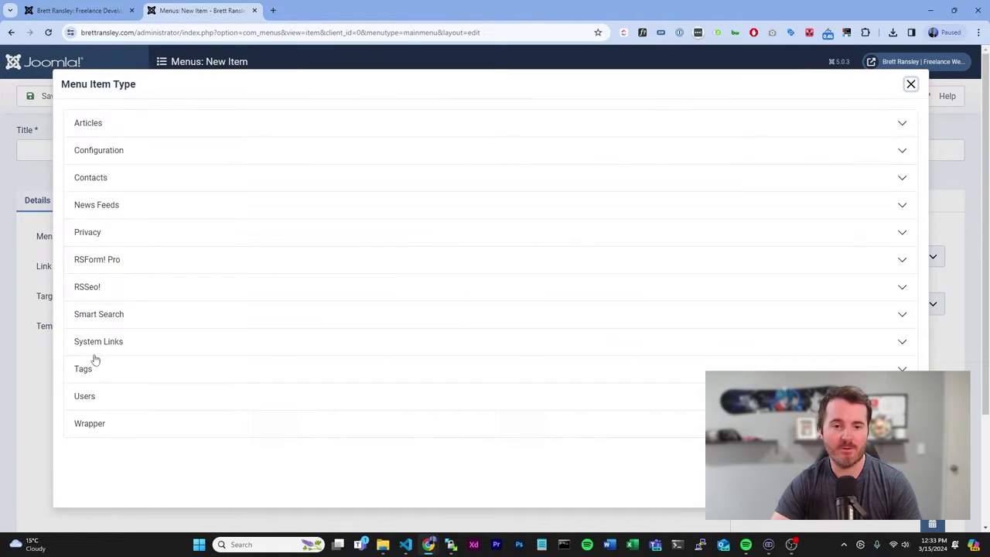
pyautogui.click(85, 396)
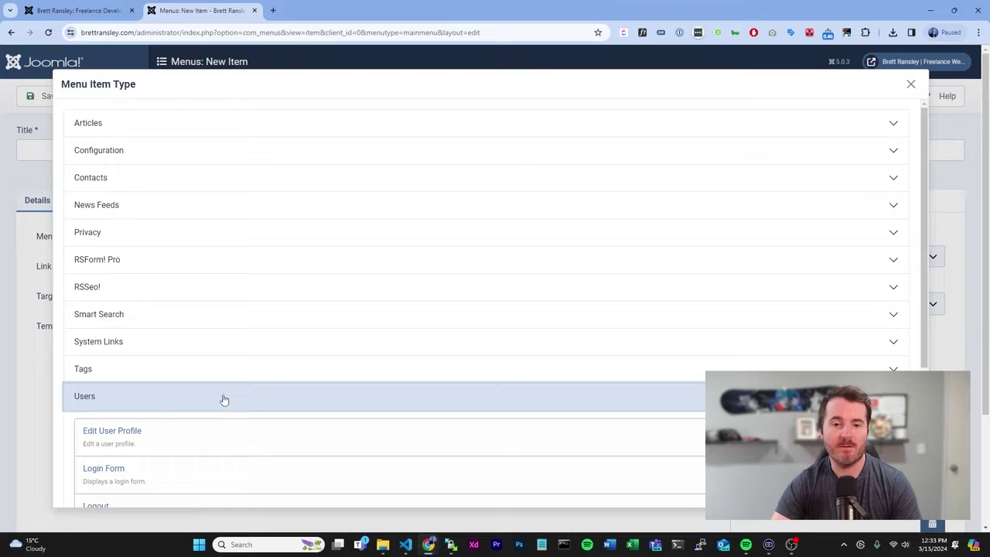
pyautogui.scroll(-2, 380, 323)
pyautogui.scroll(-1, 116, 322)
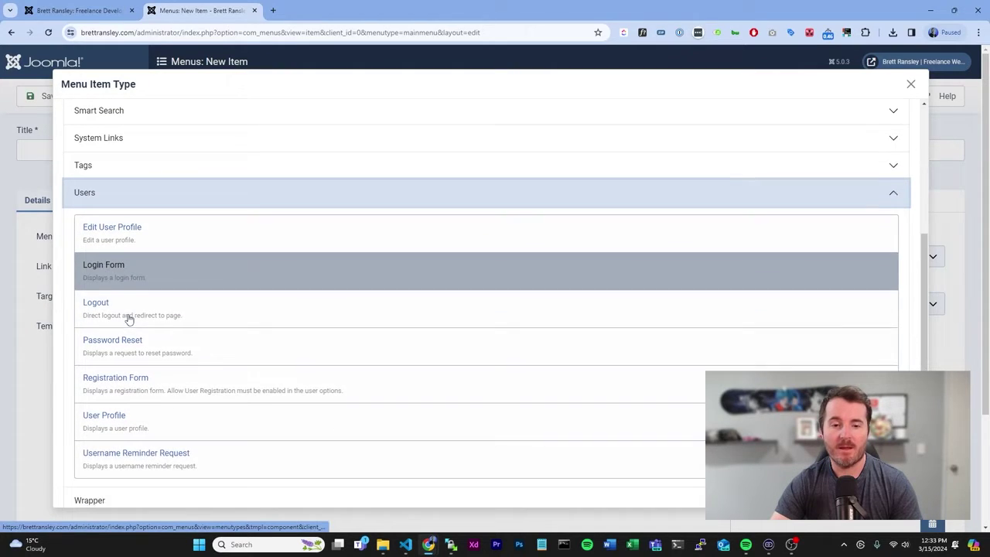
pyautogui.click(126, 269)
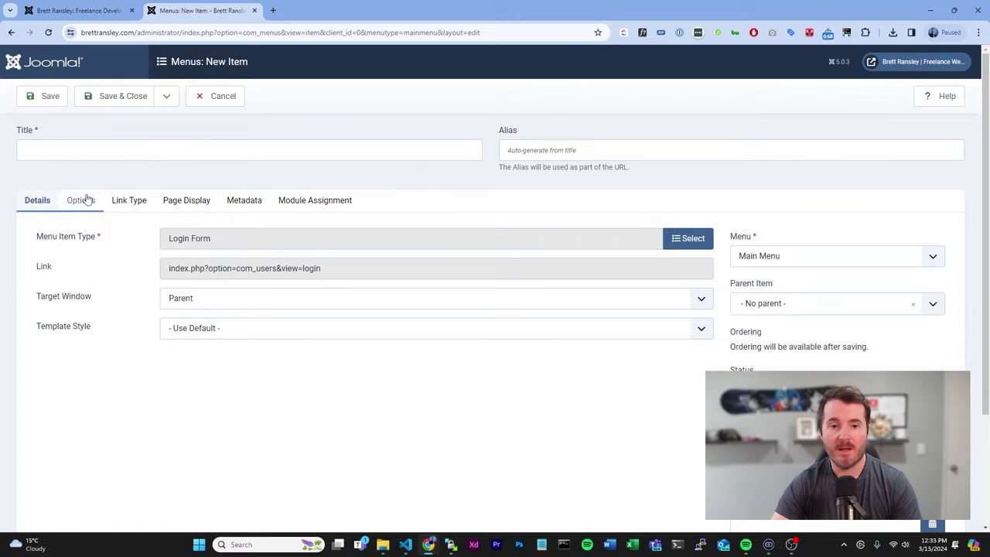
# Title the item 'Login', set its Login Redirect to Members, and save and close
pyautogui.click(114, 152)
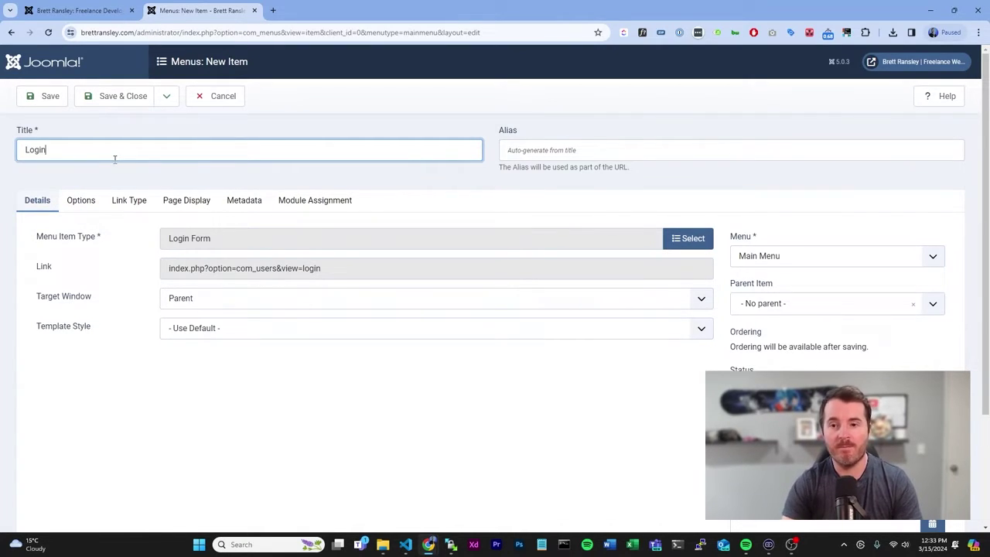
pyautogui.click(543, 159)
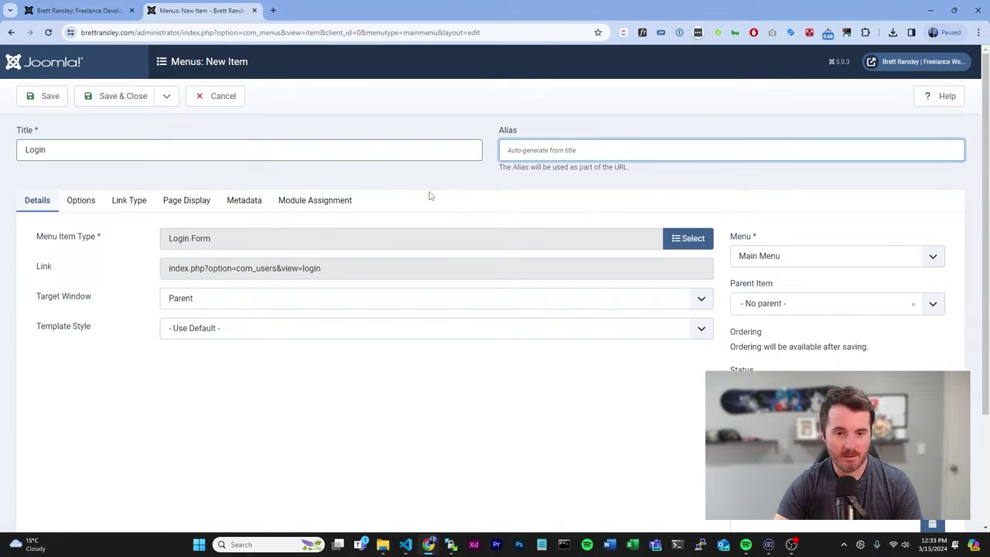
pyautogui.click(81, 200)
pyautogui.scroll(-1, 306, 285)
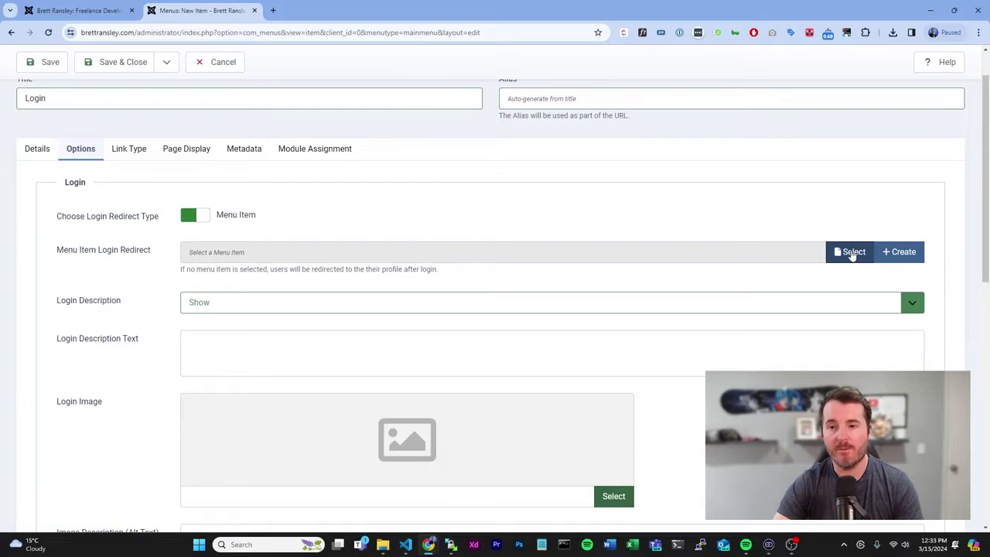
pyautogui.click(851, 252)
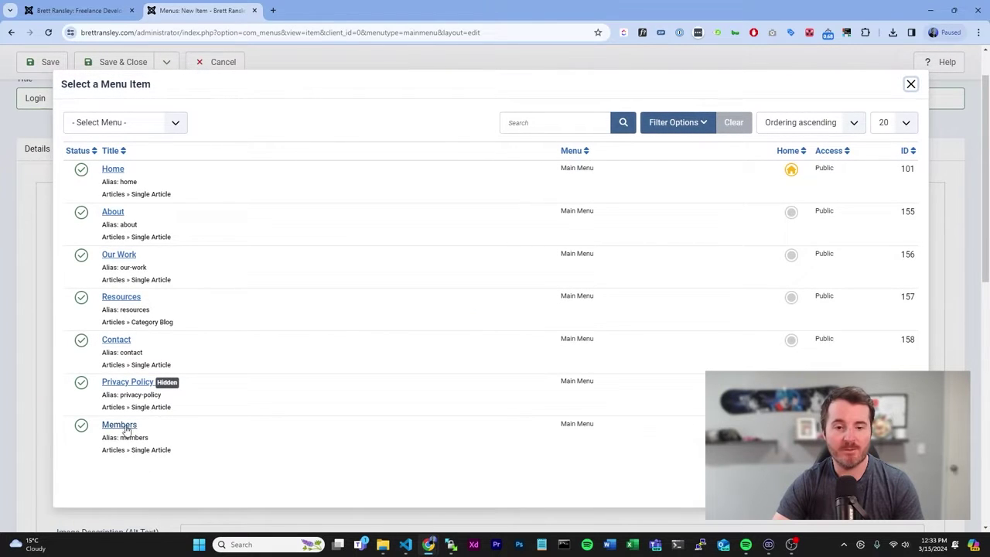
pyautogui.click(120, 426)
pyautogui.click(123, 63)
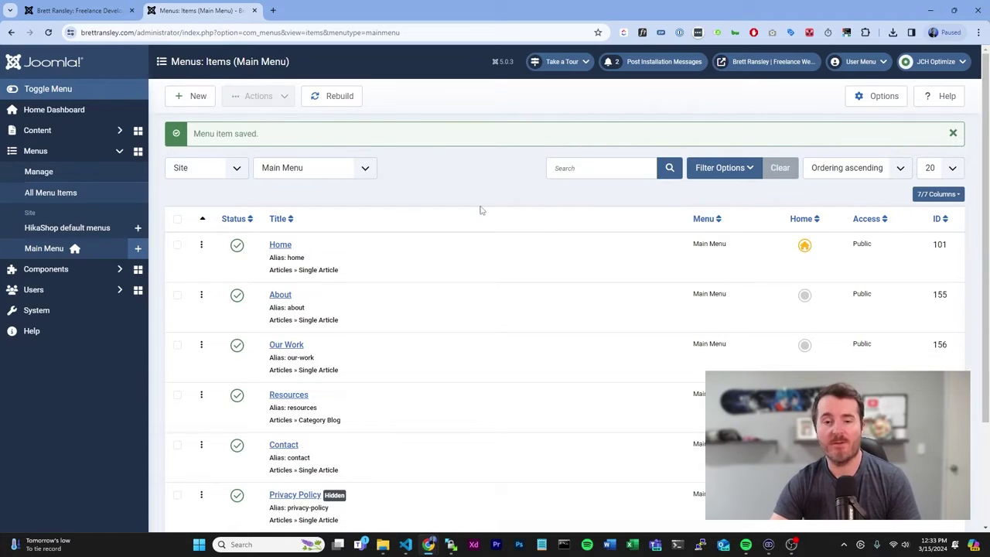
# Check that Login now appears in the live site's hamburger navigation
pyautogui.scroll(-3, 480, 209)
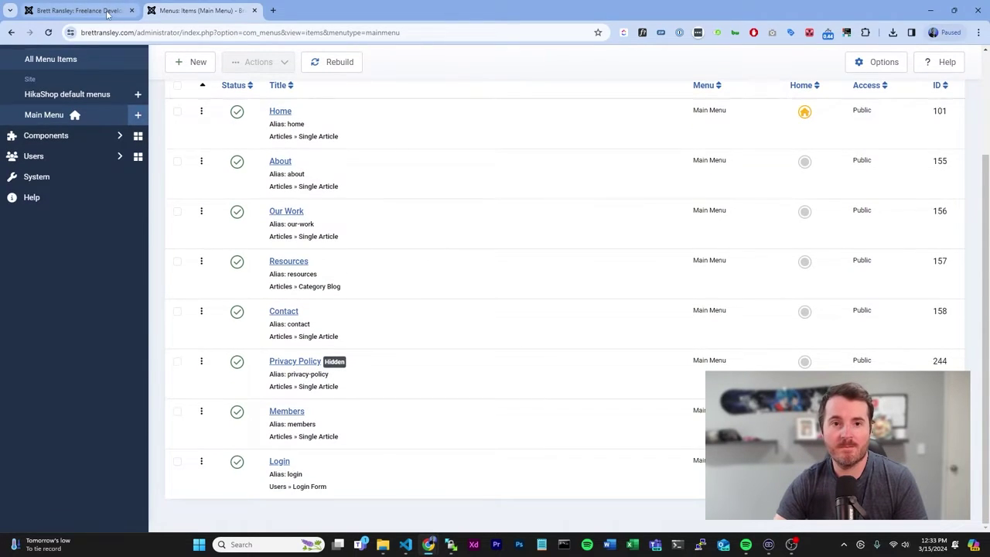
pyautogui.click(39, 10)
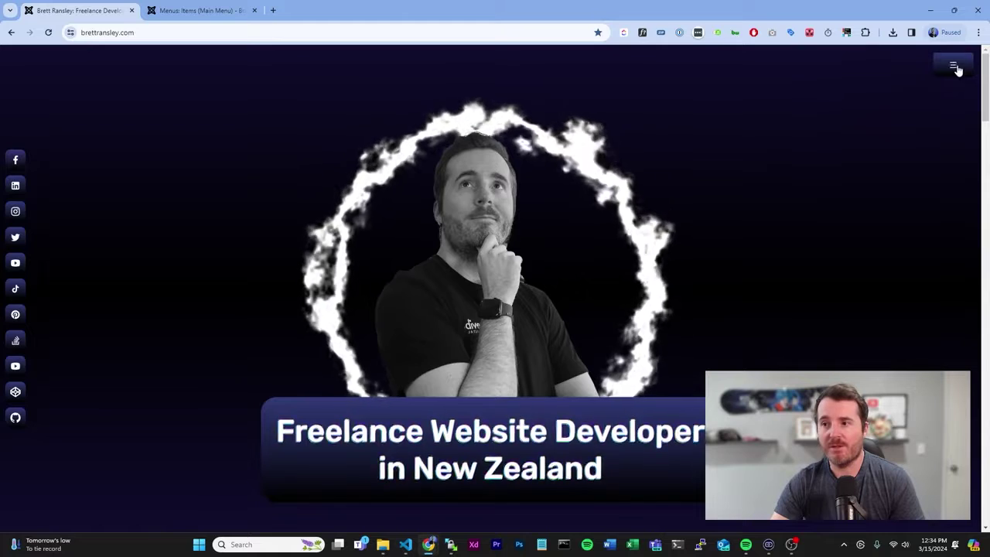
pyautogui.click(951, 69)
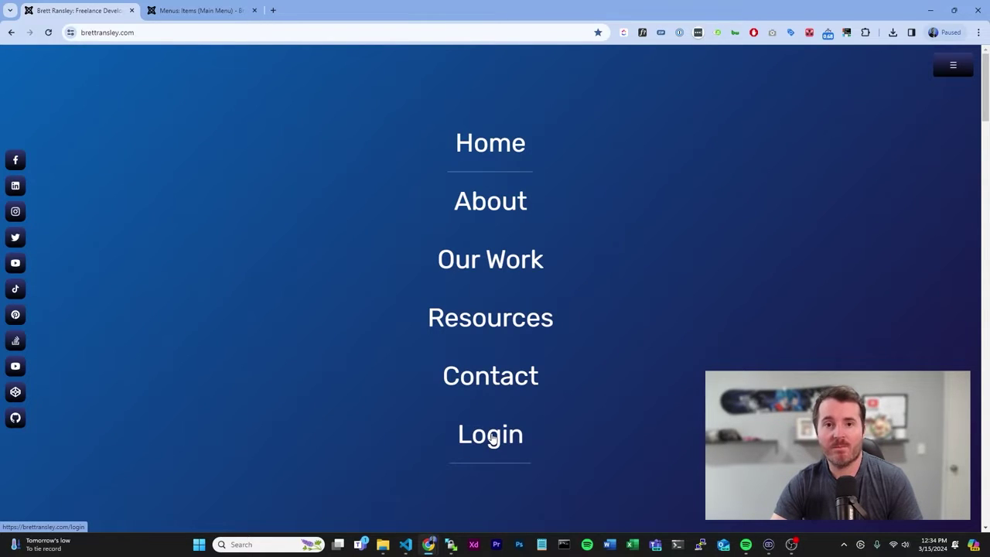
# Log in with the saved account credentials and confirm Members now appears in the navigation
pyautogui.write('brett')
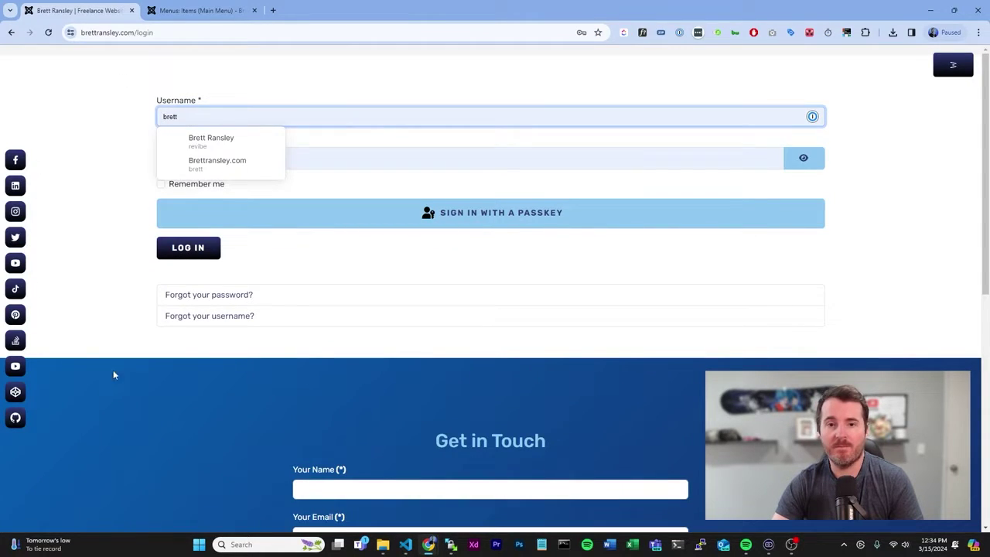
pyautogui.click(248, 143)
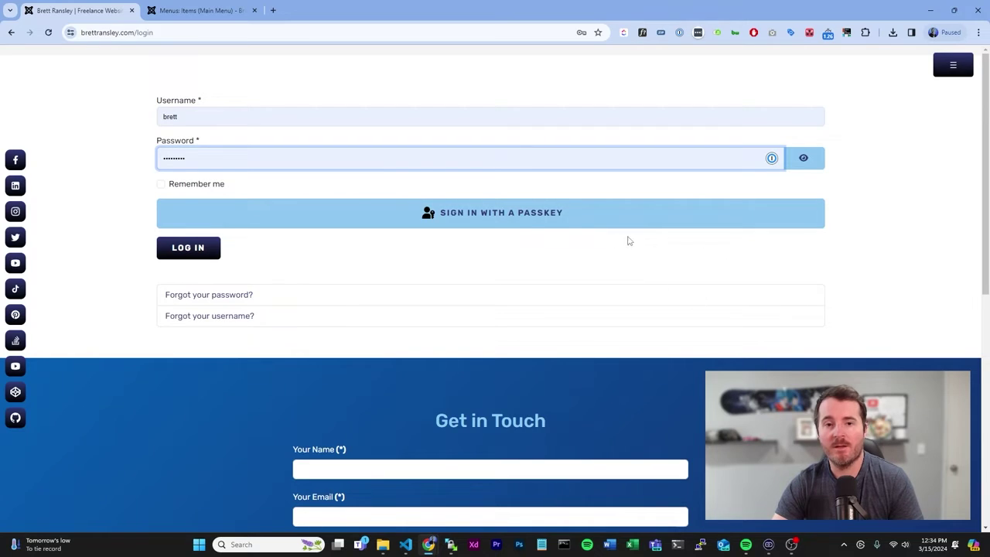
pyautogui.click(407, 116)
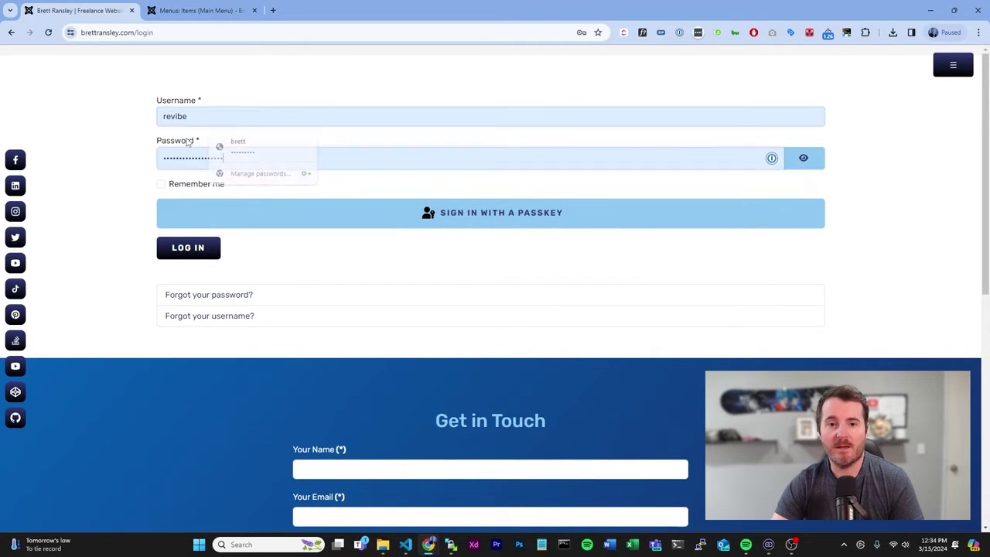
pyautogui.click(189, 256)
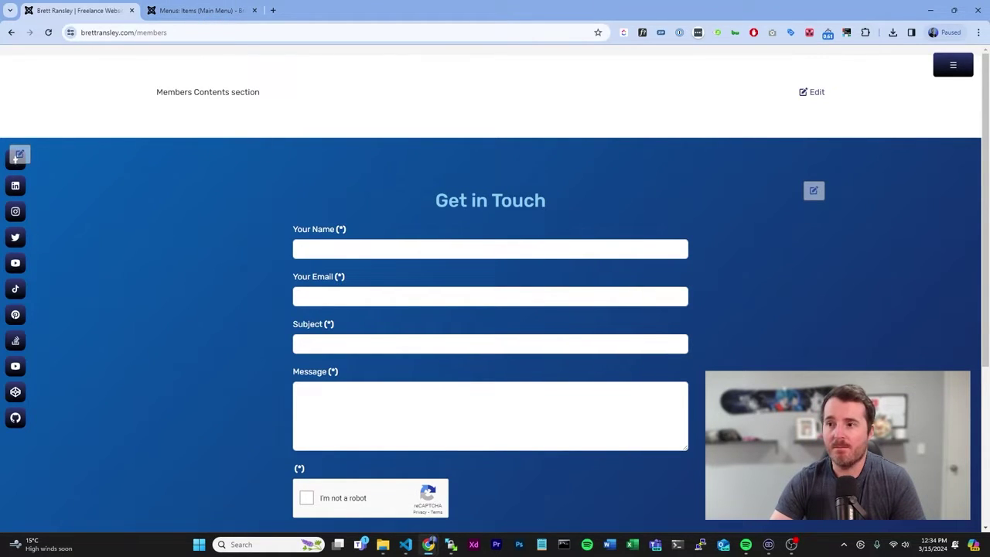
pyautogui.click(954, 67)
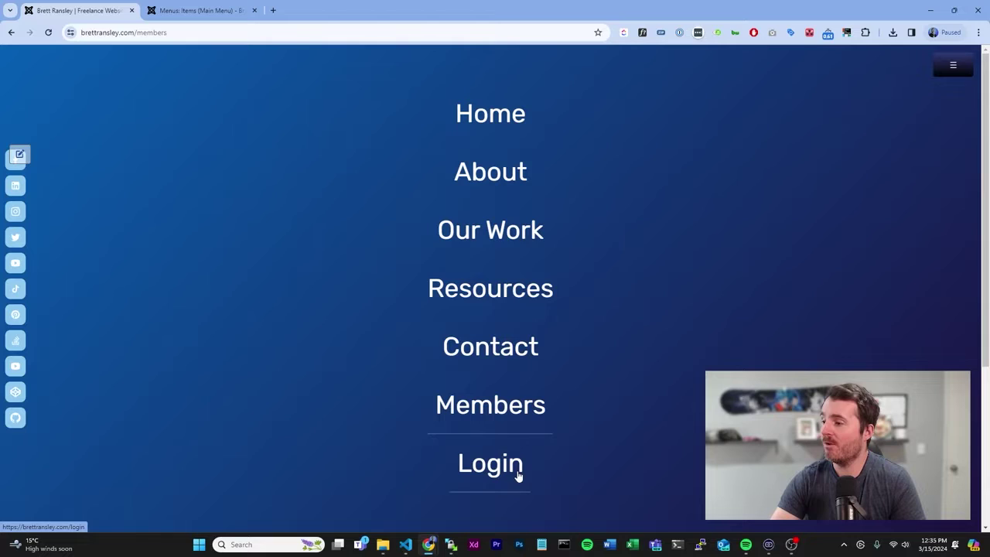
# Back in the administrator, scroll through the Login menu item's settings
pyautogui.click(191, 11)
pyautogui.scroll(-3, 433, 334)
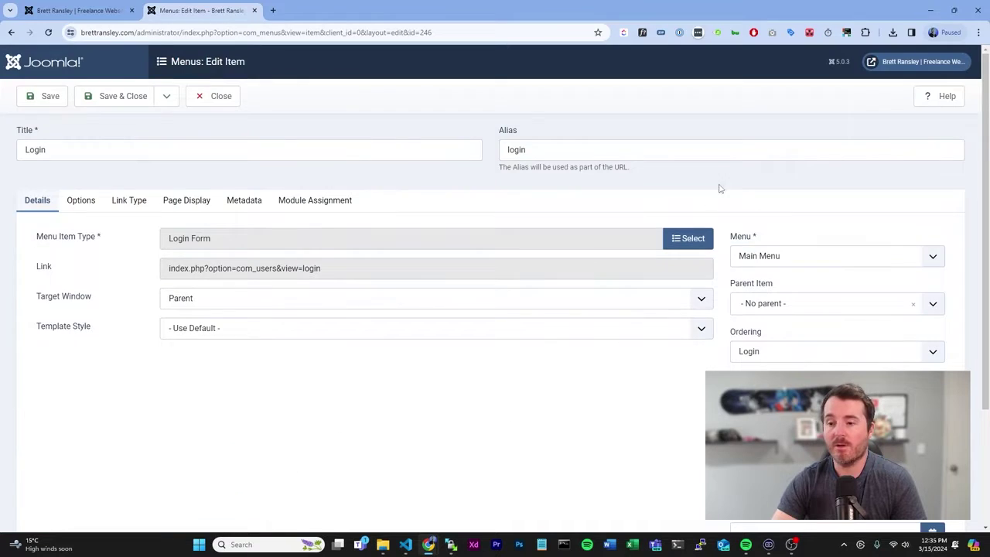
pyautogui.scroll(-3, 930, 283)
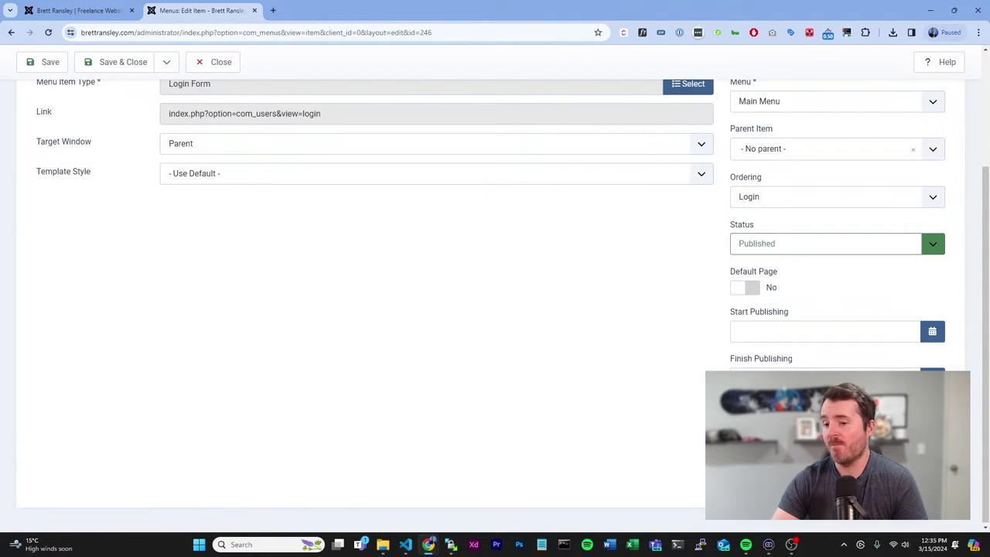
pyautogui.scroll(3, 564, 360)
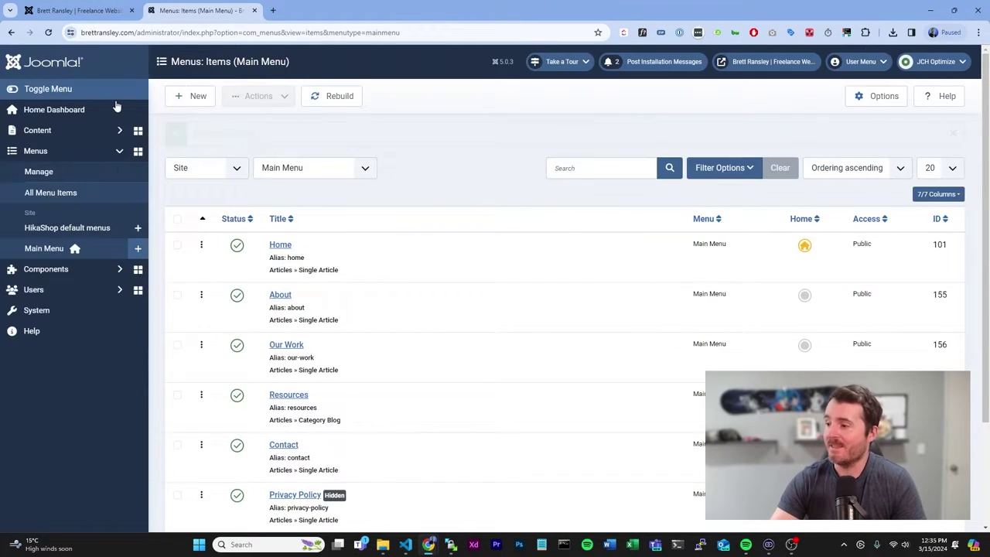
pyautogui.scroll(-3, 318, 282)
pyautogui.scroll(2, 317, 349)
pyautogui.scroll(1, 316, 350)
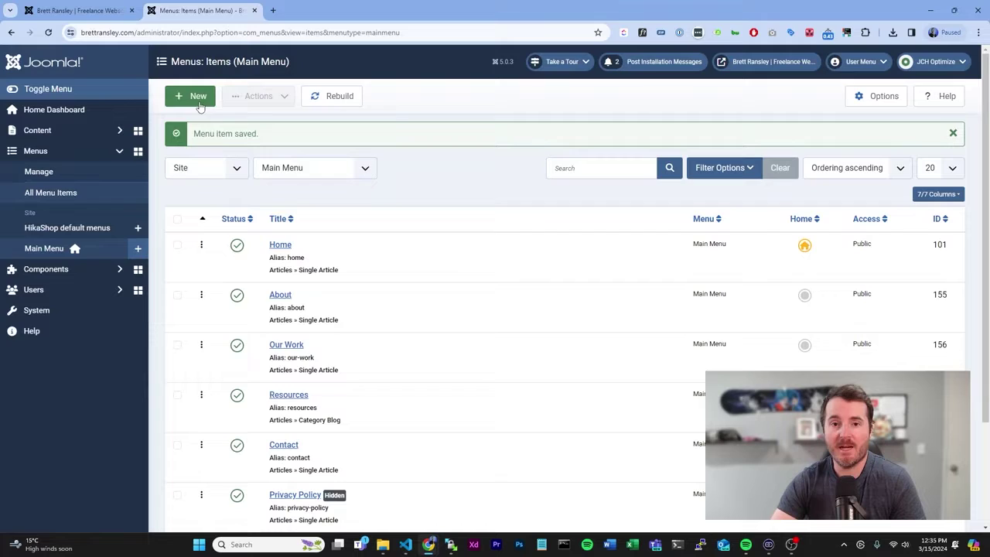
# Start another Main Menu item of type Users > Logout
pyautogui.click(193, 99)
pyautogui.click(683, 240)
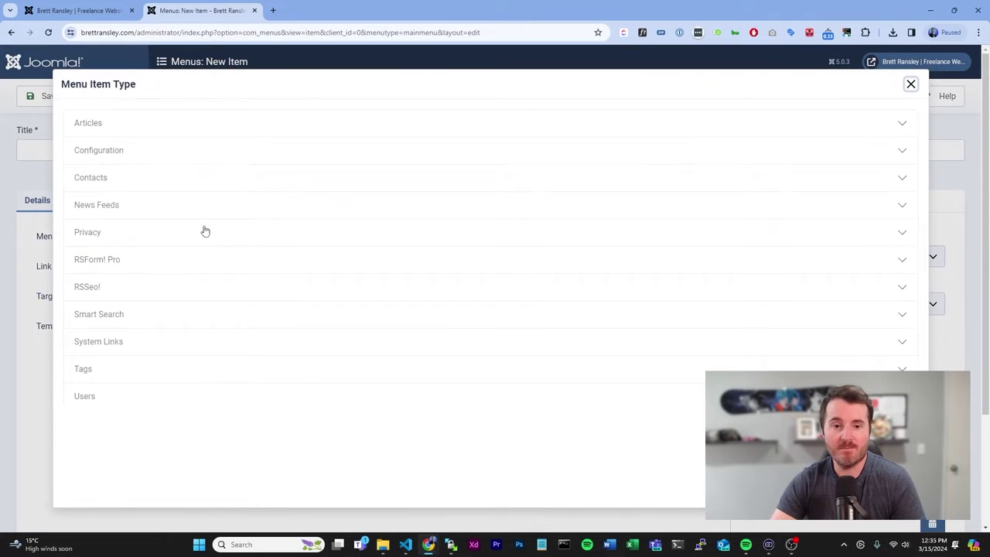
pyautogui.click(92, 398)
pyautogui.scroll(-3, 348, 367)
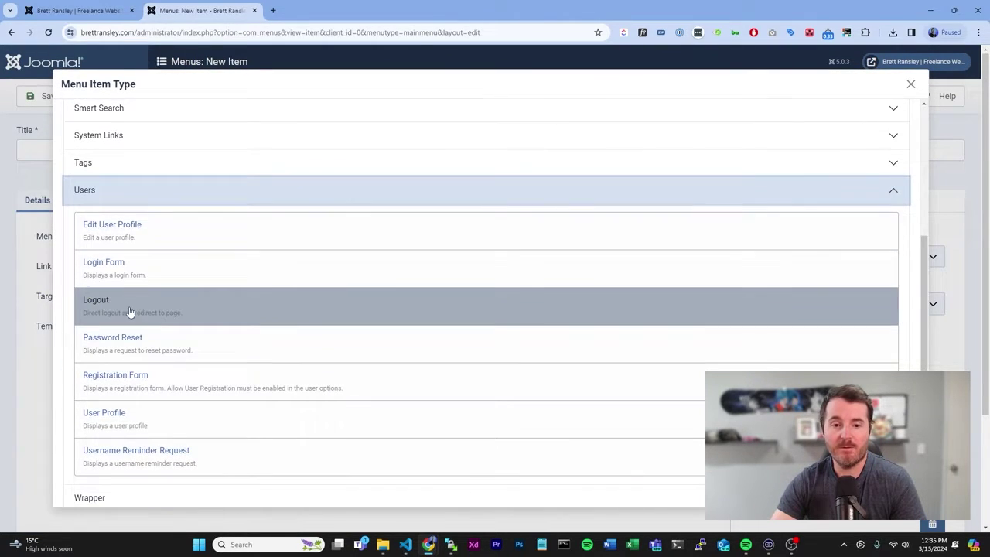
pyautogui.click(93, 313)
pyautogui.scroll(-1, 279, 338)
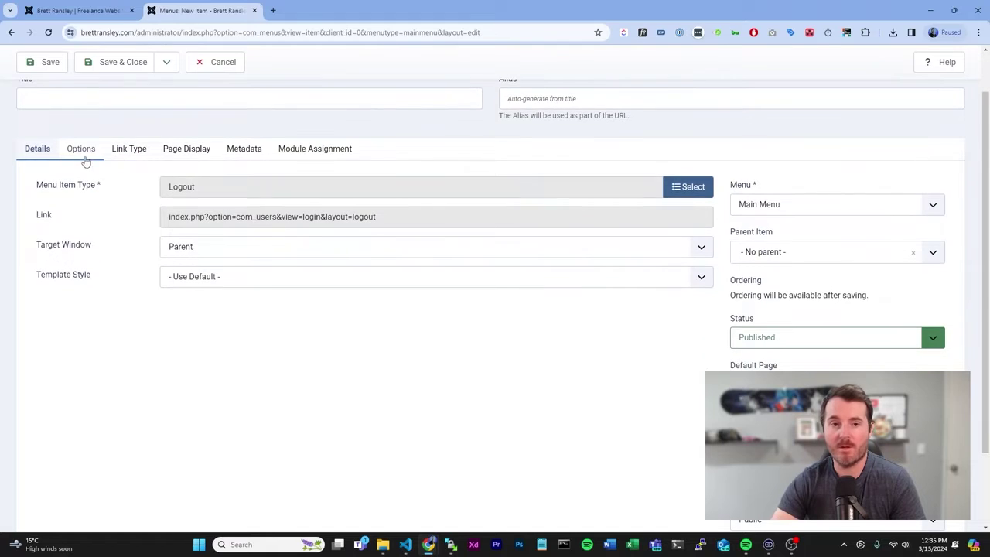
# Title the Logout item and set its Access to Registered
pyautogui.click(171, 99)
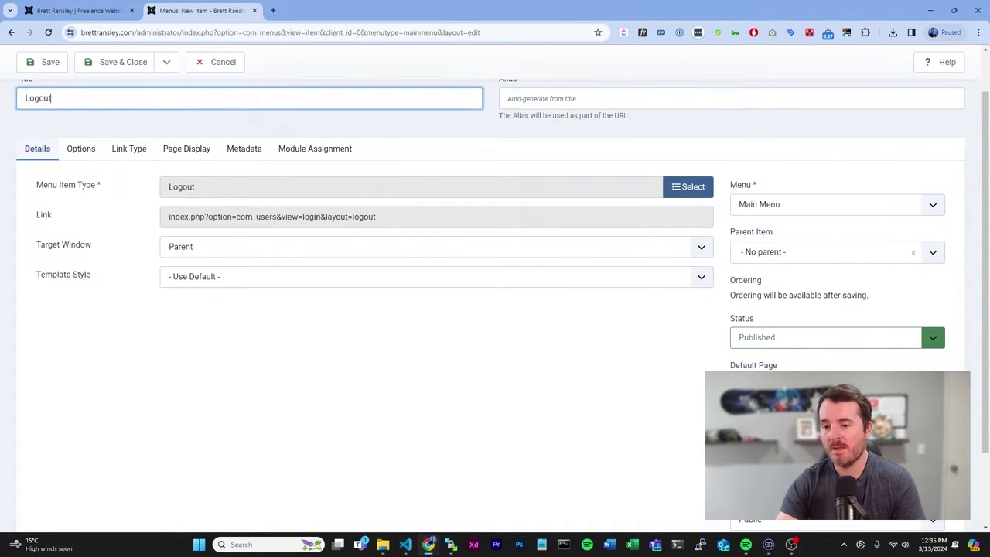
pyautogui.scroll(-1, 393, 193)
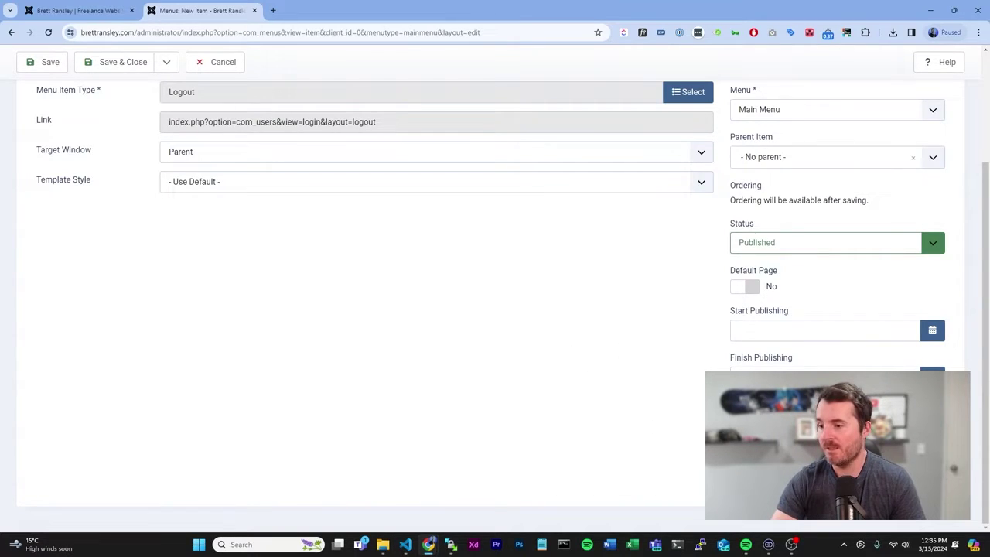
pyautogui.click(851, 426)
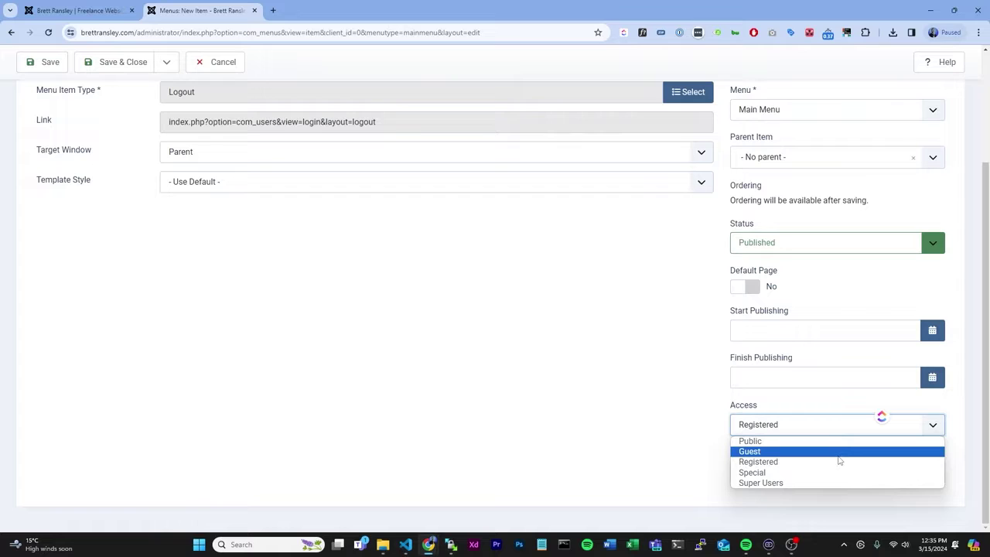
pyautogui.click(840, 461)
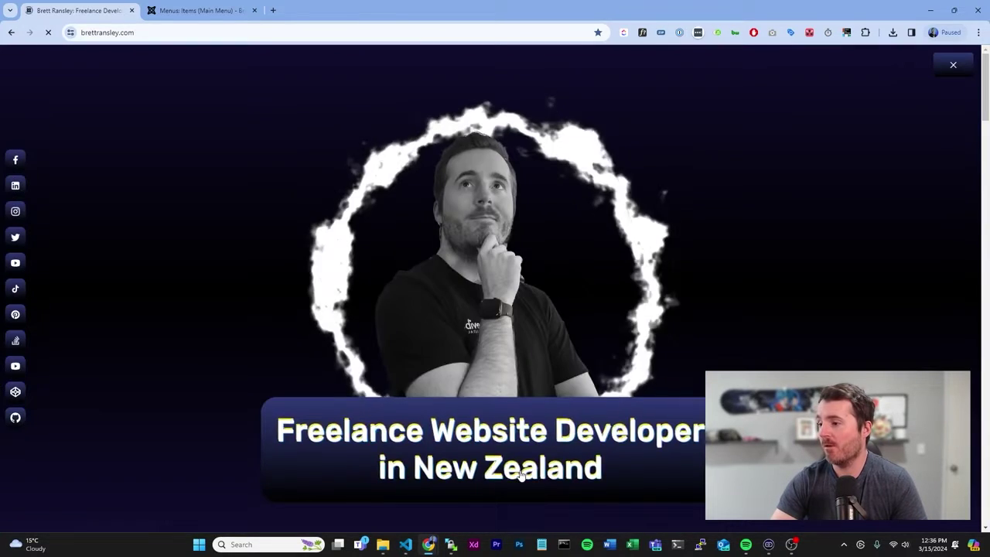
# Open the live site's navigation to confirm Login is offered to logged-out visitors
pyautogui.click(953, 65)
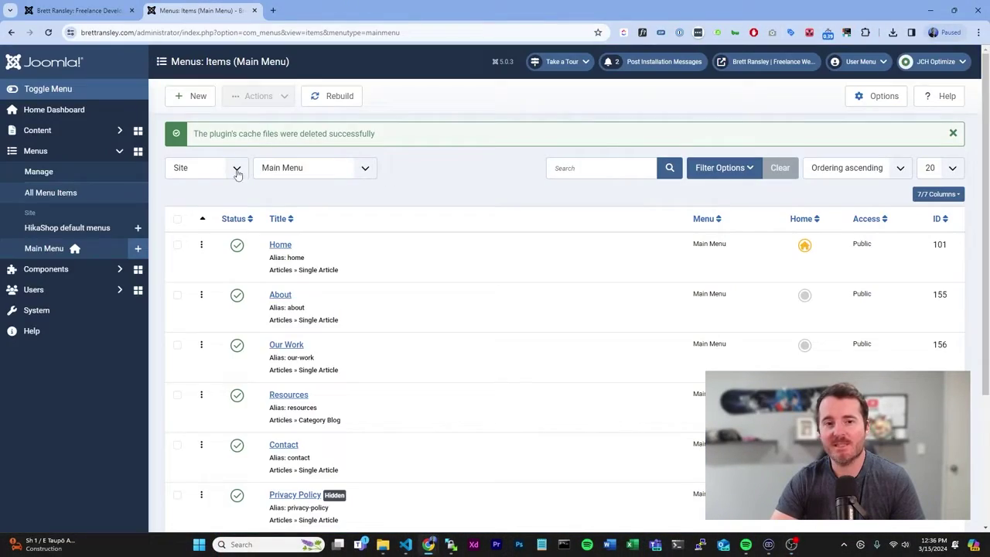
# Open the Youtube site module, leave its Access as Public, and close back to Site Modules
pyautogui.click(91, 132)
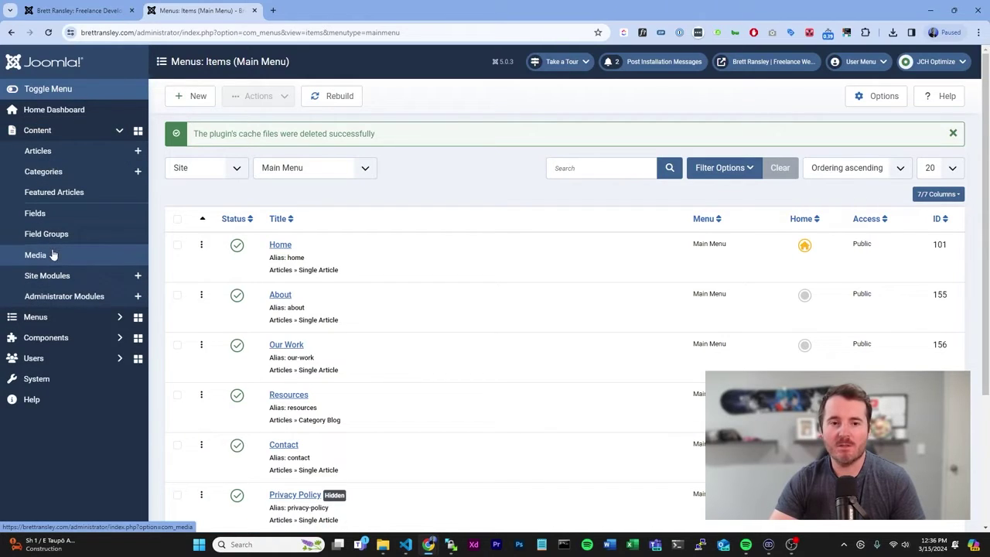
pyautogui.click(47, 275)
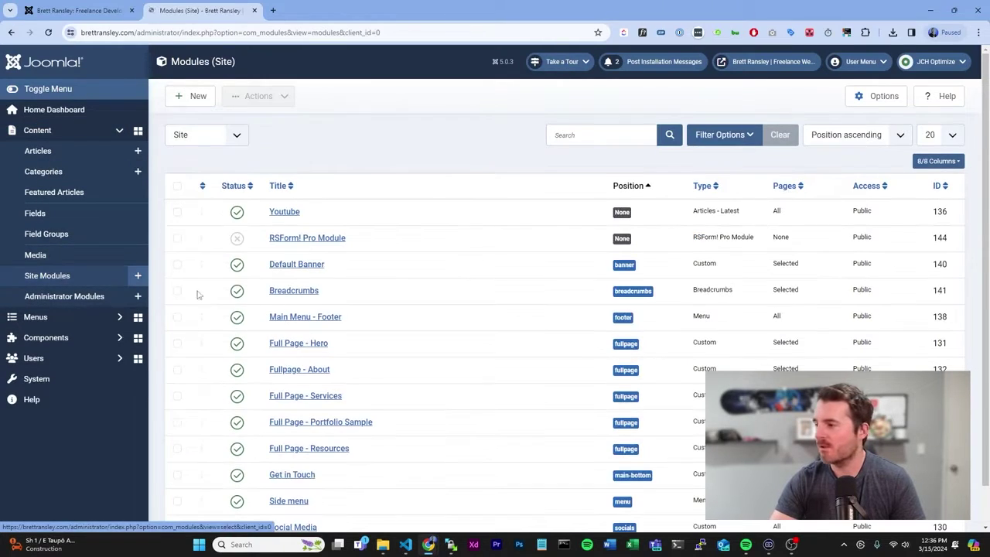
pyautogui.click(288, 214)
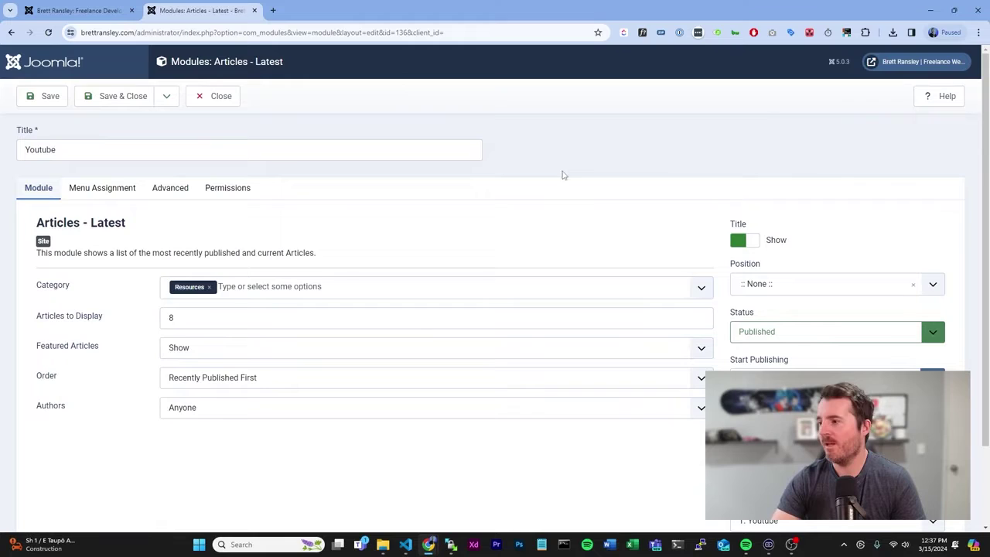
pyautogui.click(844, 459)
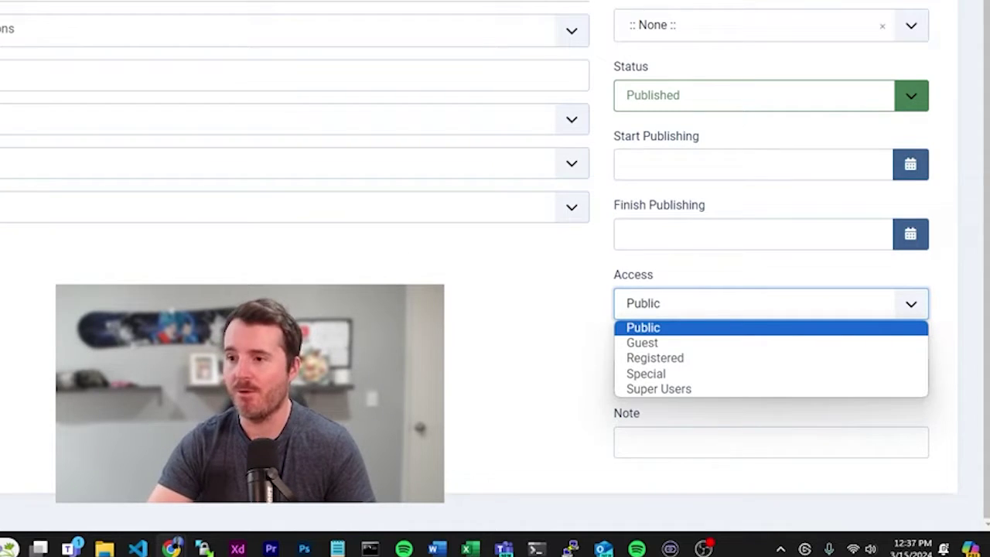
pyautogui.click(34, 107)
pyautogui.scroll(2, 34, 106)
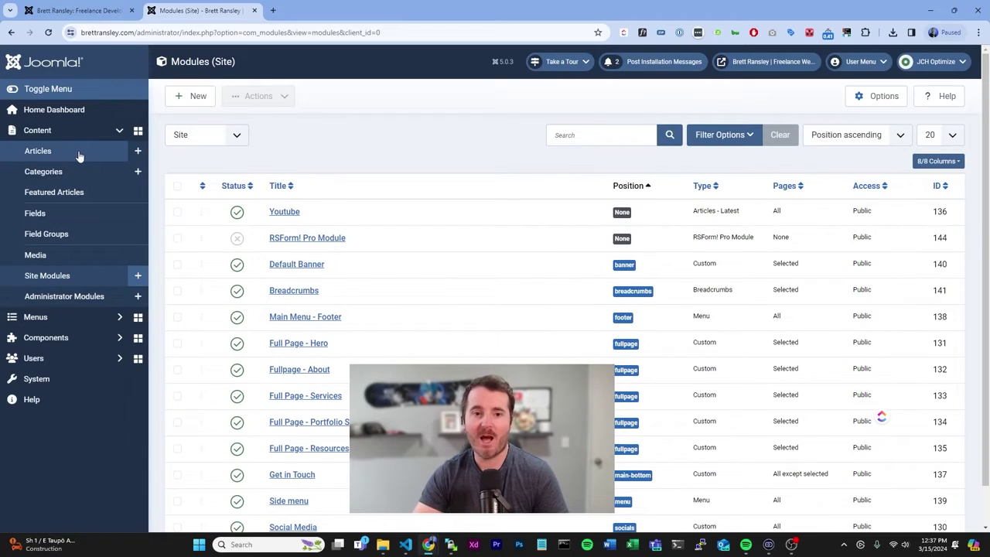
# Open the admin Articles list, then browse the public site's Resources page of video articles
pyautogui.click(79, 156)
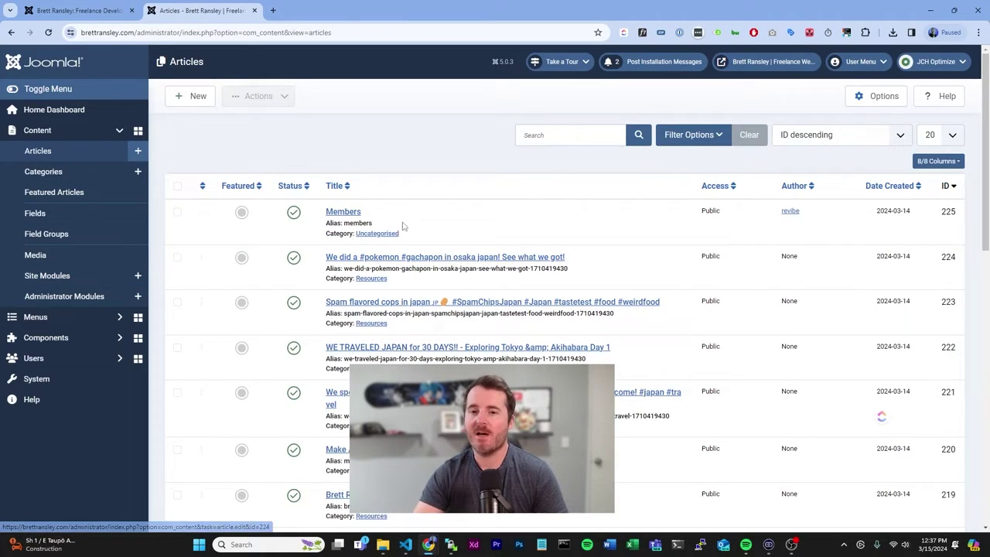
pyautogui.scroll(-1, 348, 155)
pyautogui.click(73, 10)
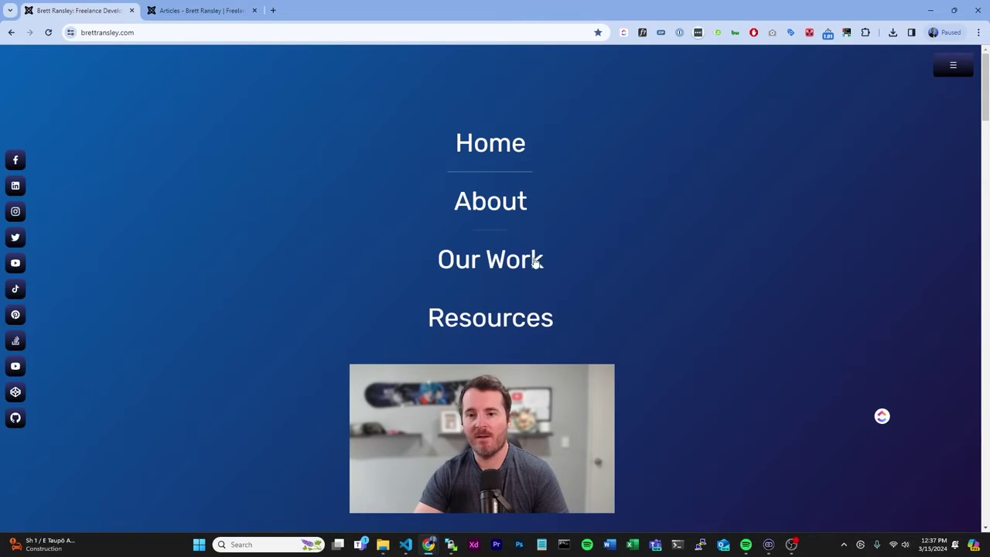
pyautogui.click(523, 318)
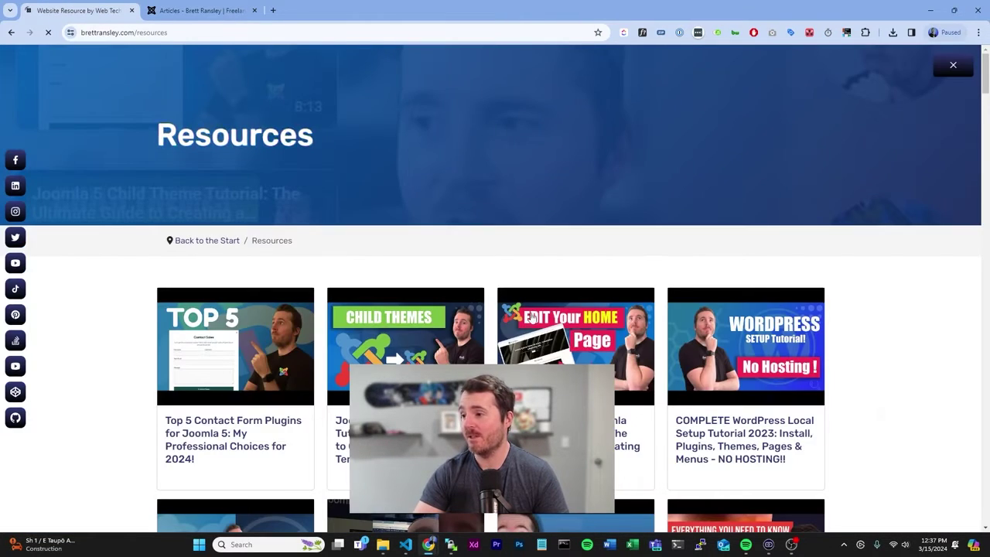
pyautogui.scroll(-1, 602, 258)
pyautogui.scroll(-1, 602, 259)
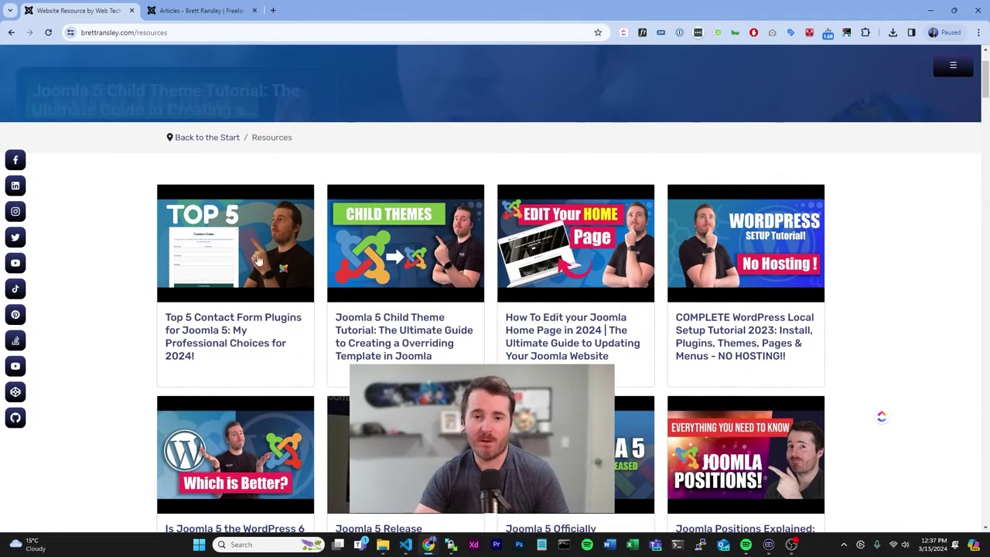
# Set the 'Top 5 Contact Form Plugins for Joomla 5' article's access level to Registered
pyautogui.click(198, 10)
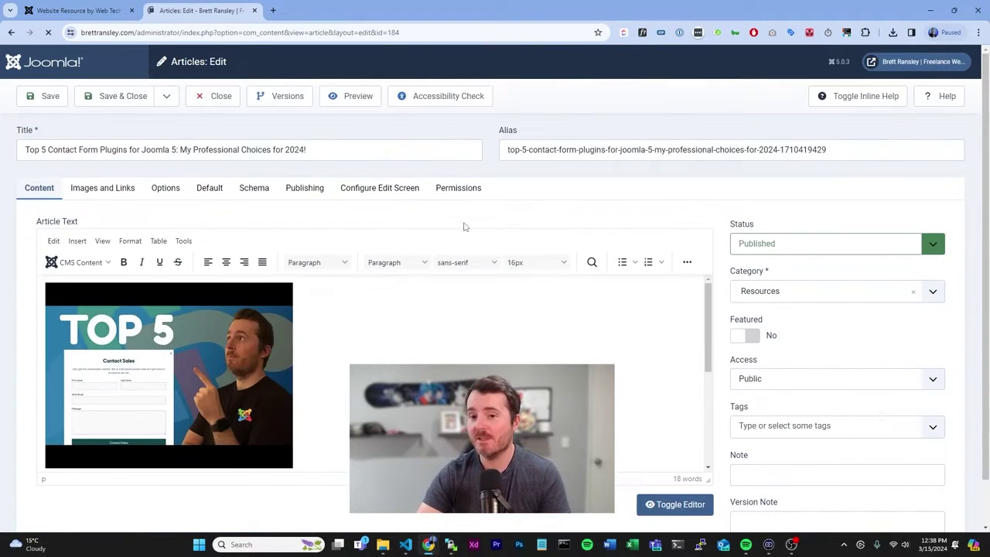
pyautogui.scroll(-1, 812, 348)
pyautogui.click(811, 328)
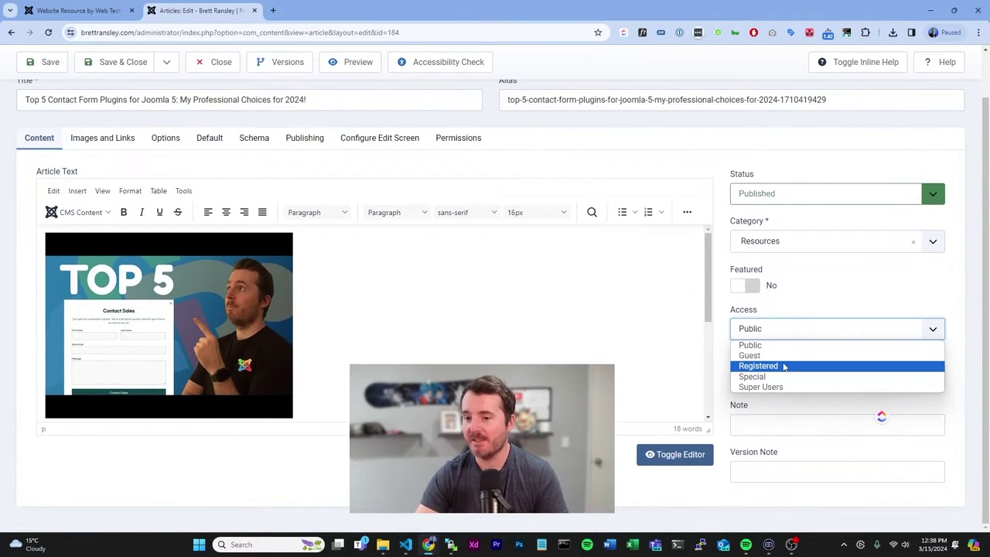
pyautogui.click(785, 366)
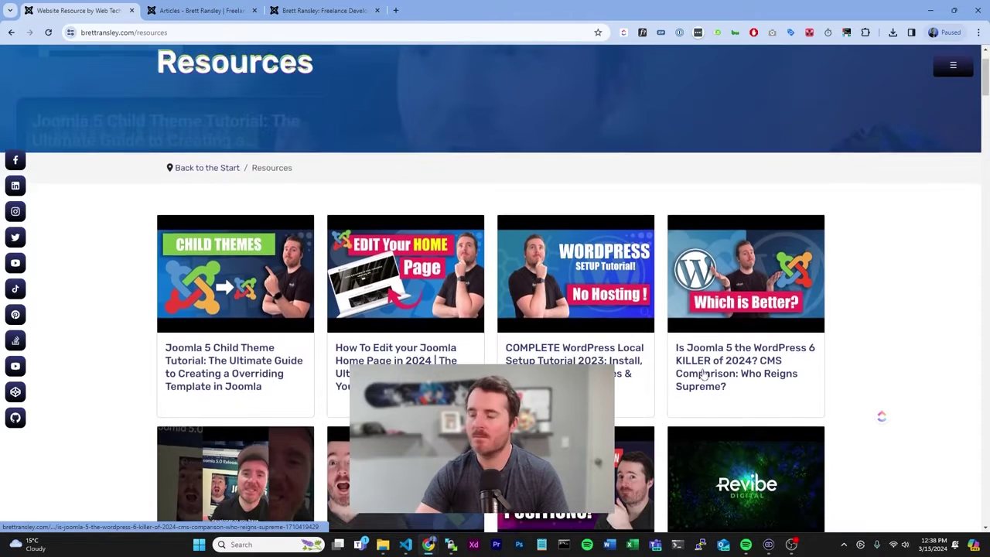
pyautogui.scroll(1, 702, 371)
pyautogui.scroll(-1, 635, 294)
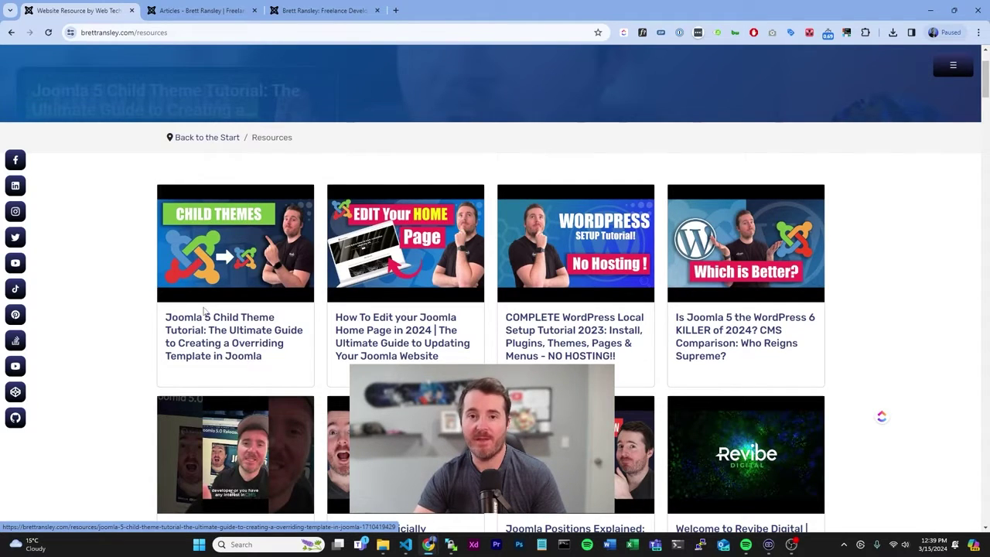
# Log in on the front end with a saved registered account, then reopen the Resources page
pyautogui.click(956, 66)
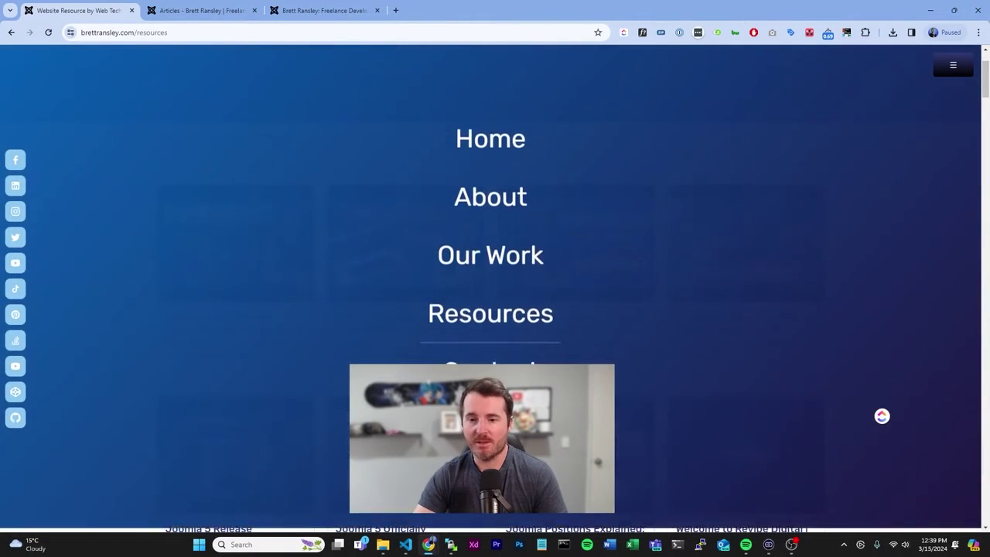
pyautogui.click(490, 429)
pyautogui.write('brett')
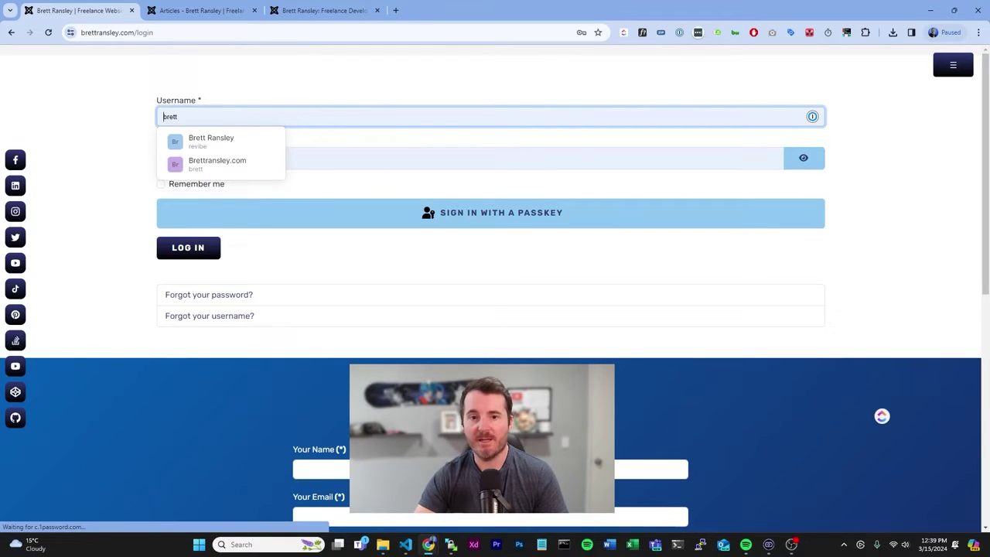
pyautogui.click(226, 160)
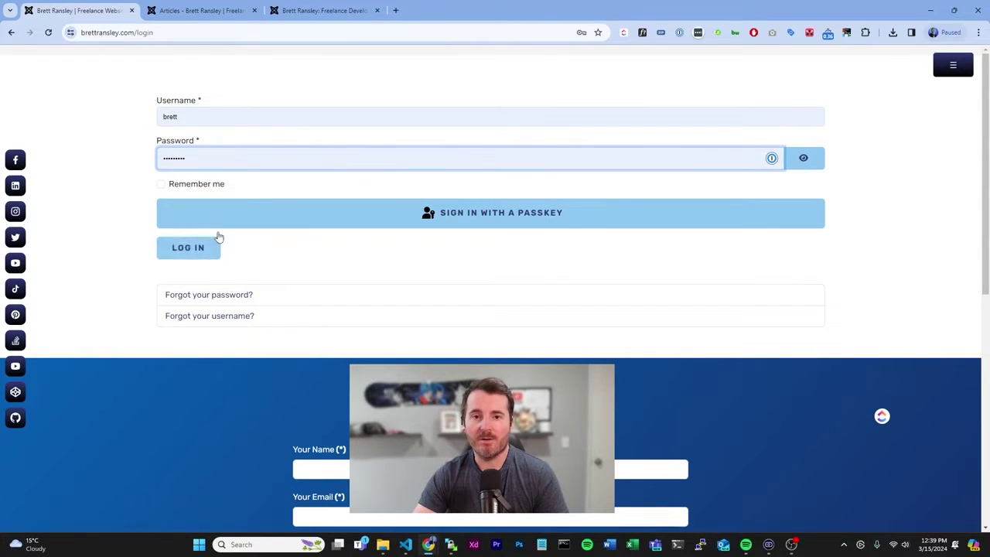
pyautogui.click(232, 116)
pyautogui.click(189, 162)
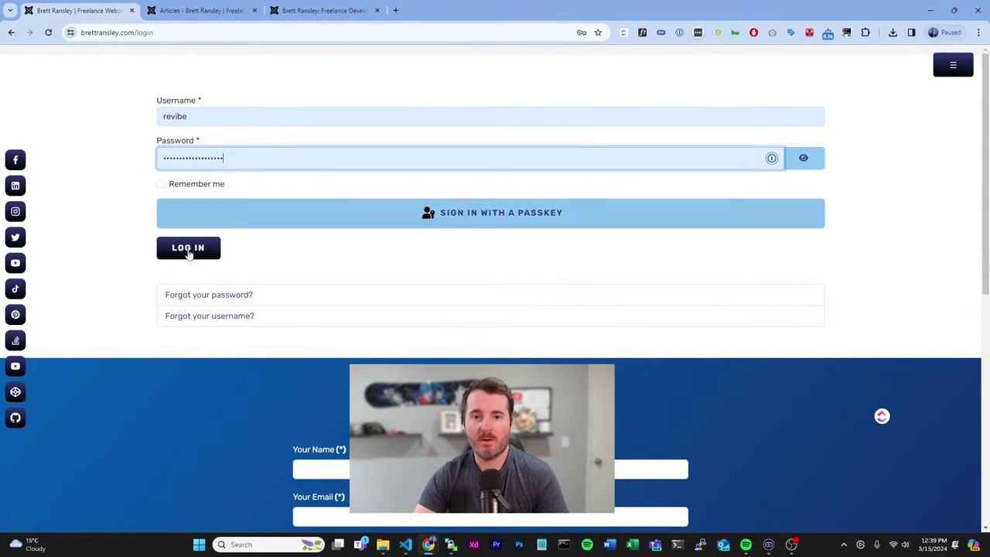
pyautogui.click(188, 249)
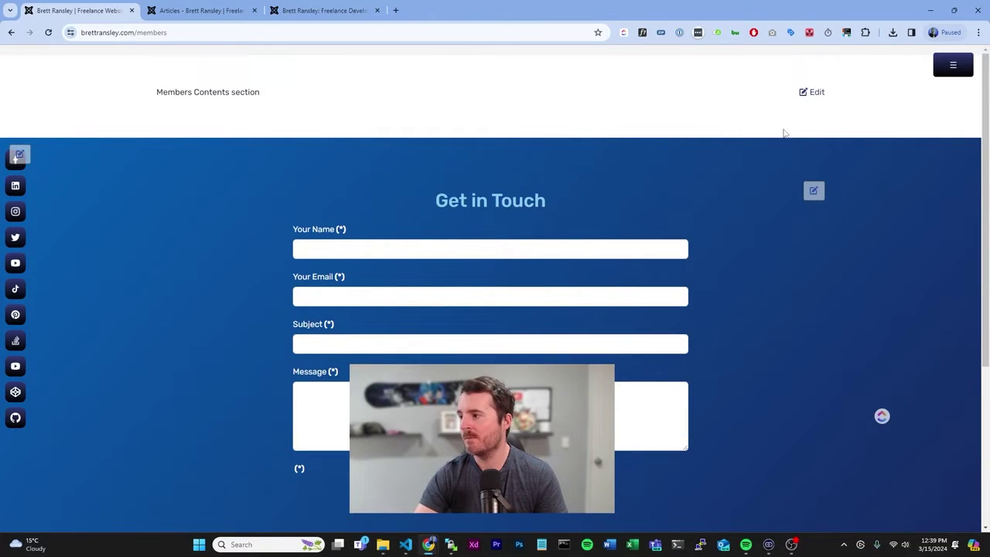
pyautogui.click(959, 66)
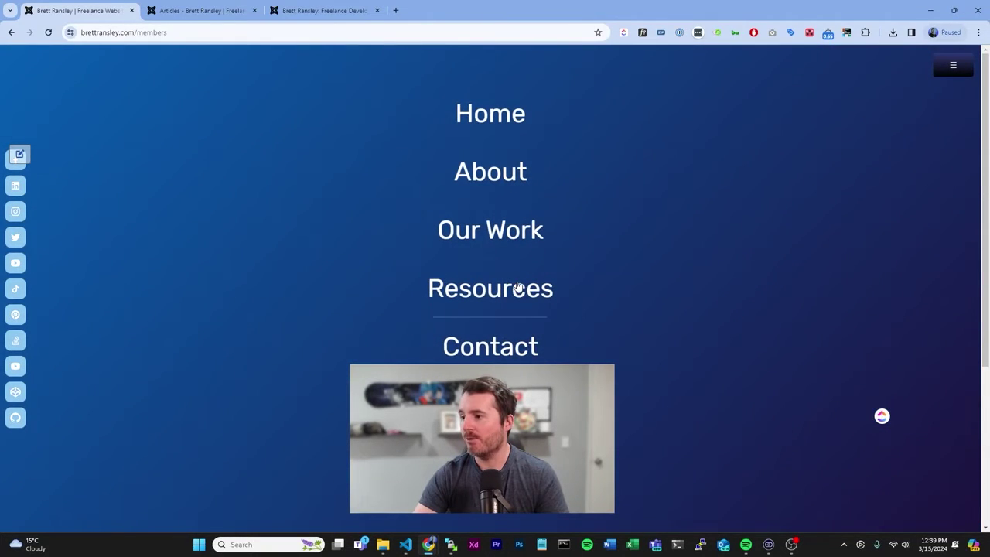
pyautogui.click(515, 288)
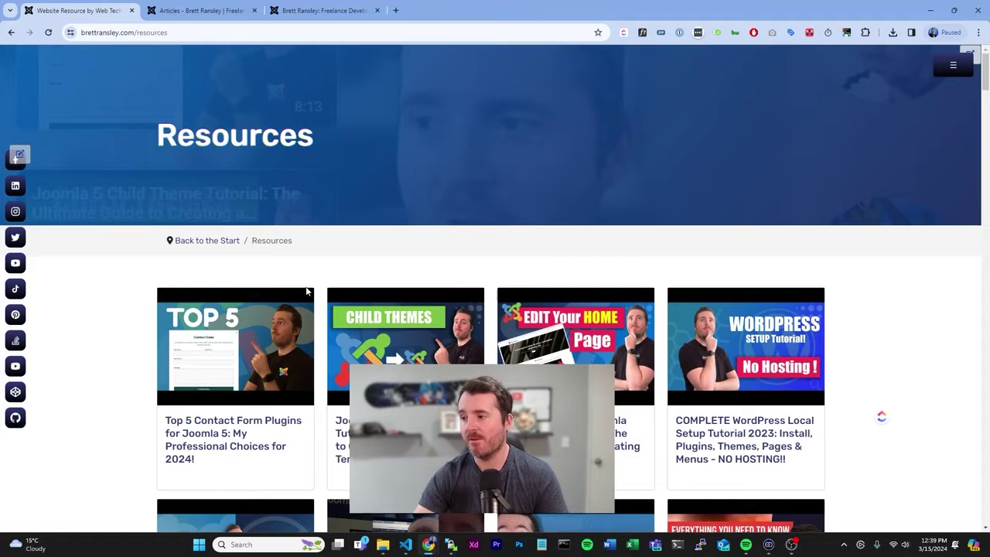